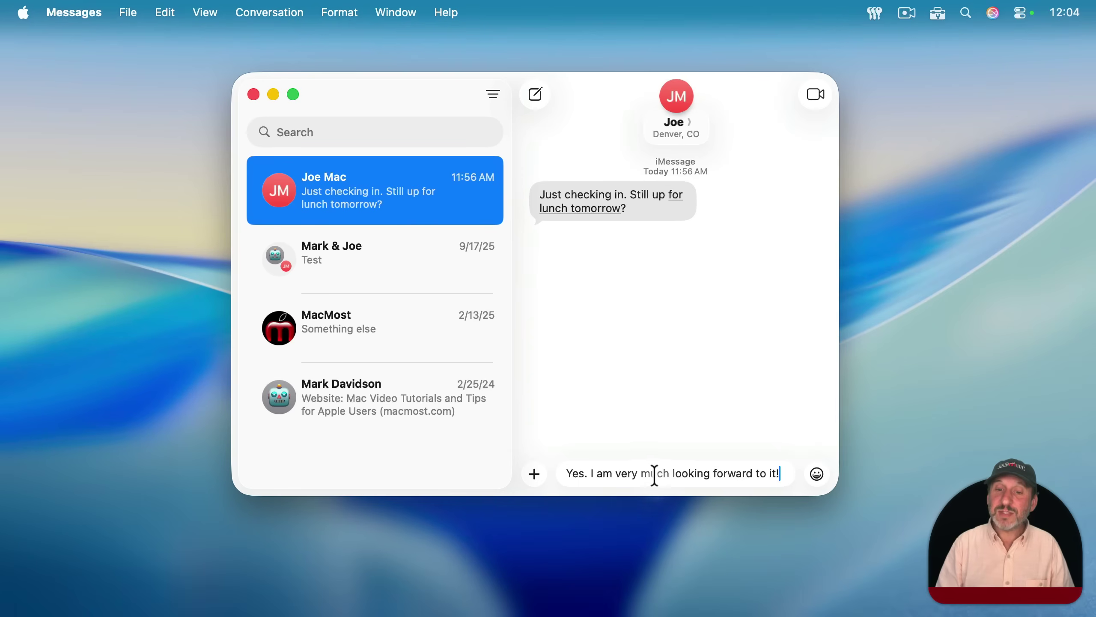
- Format the words "very much" in the drafted reply as bold and italic
drag(632, 473, 644, 473)
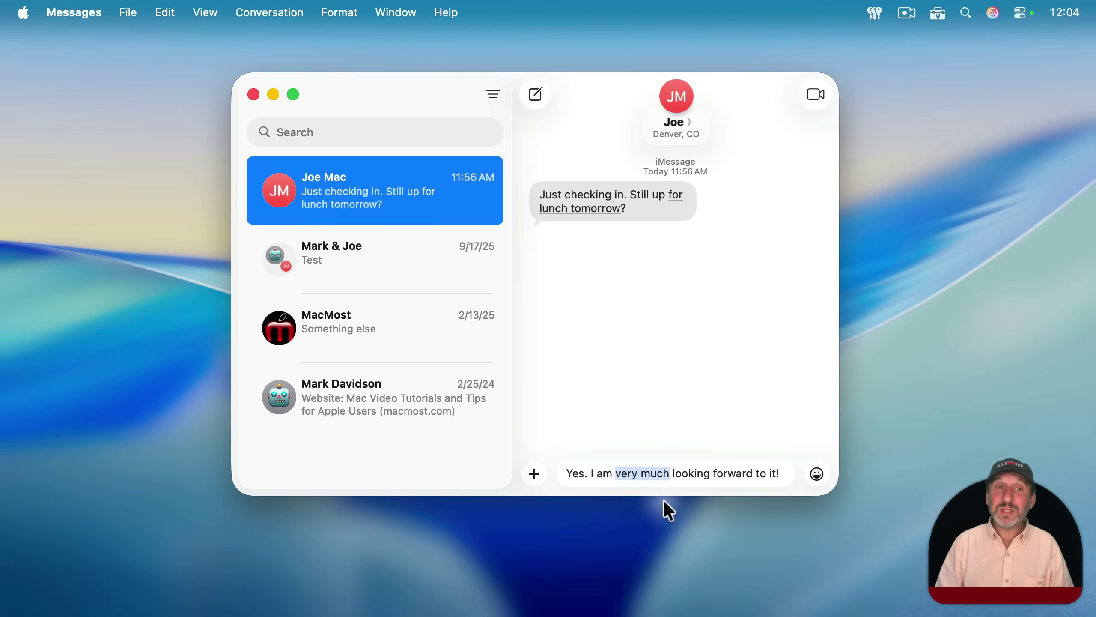
click(345, 7)
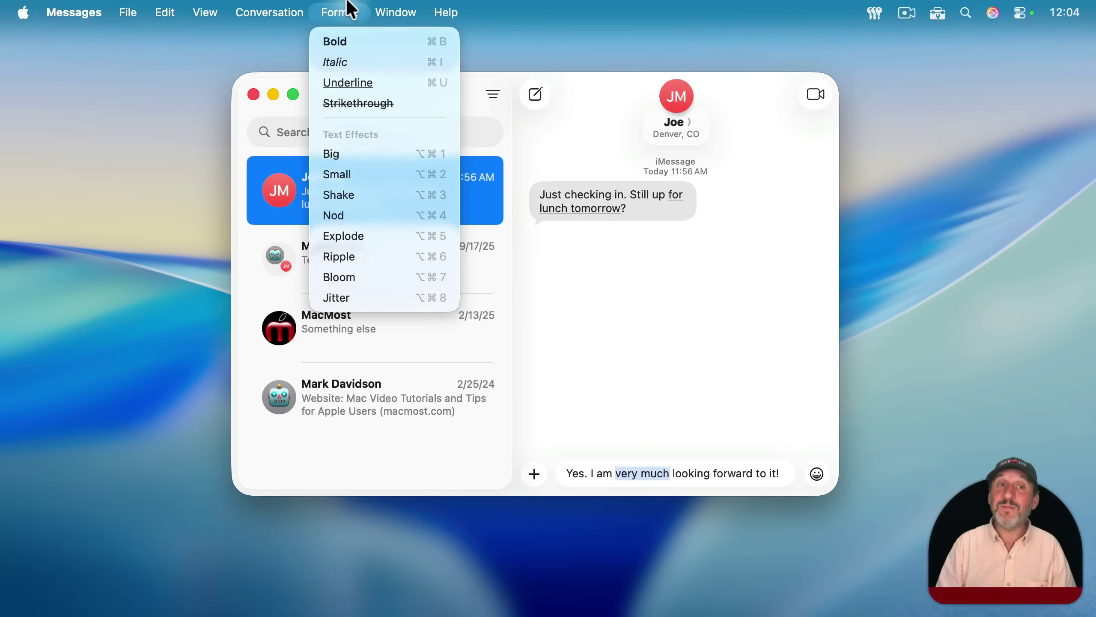
click(604, 341)
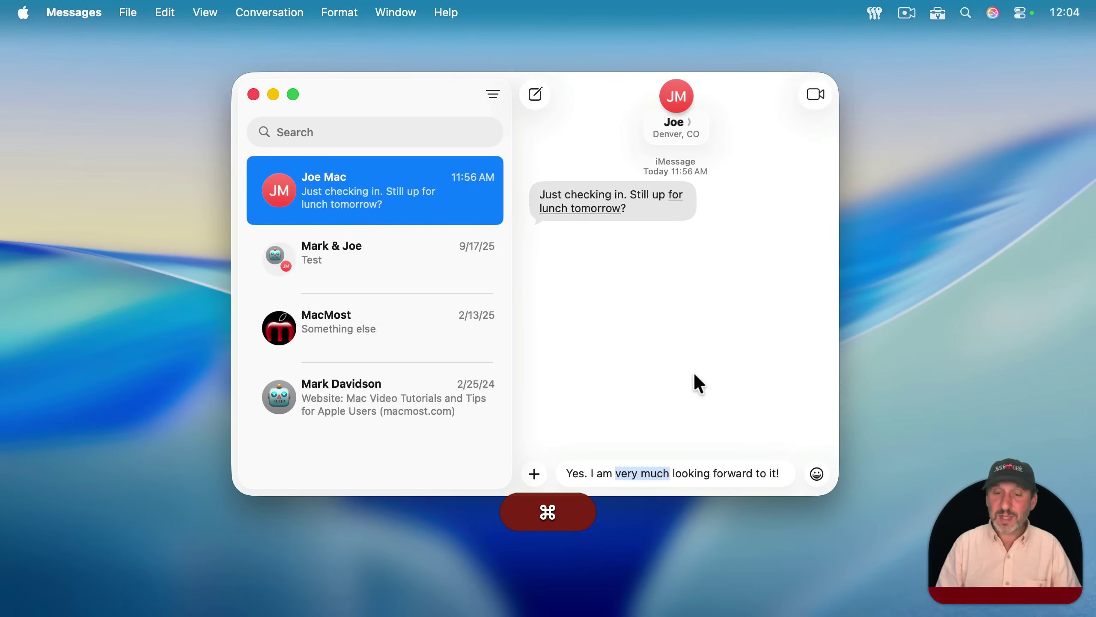
key(super+b)
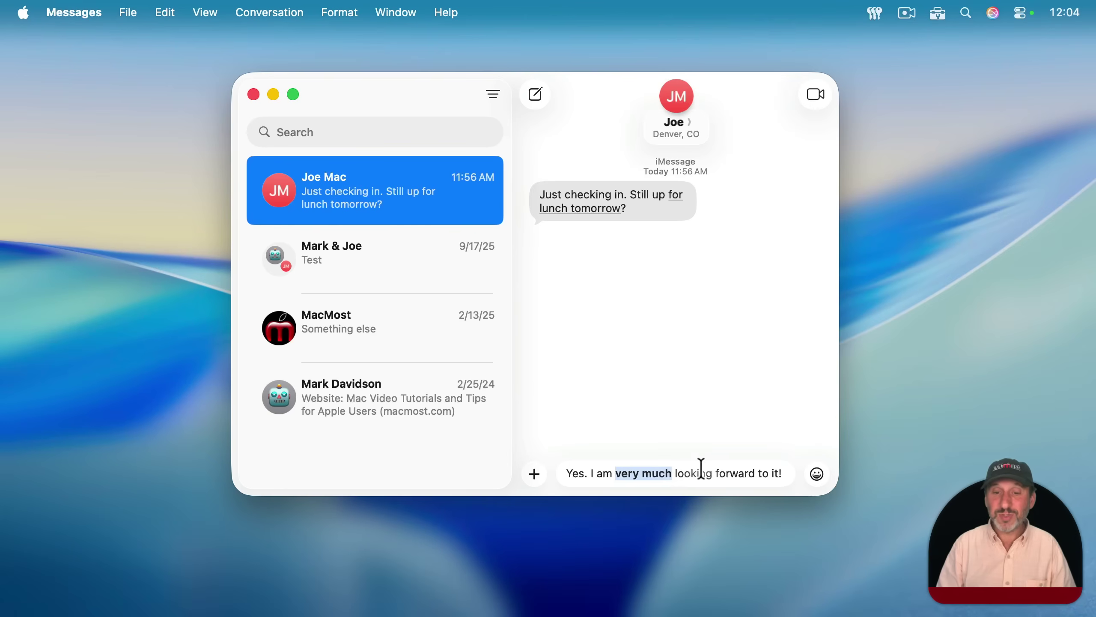
key(super+i)
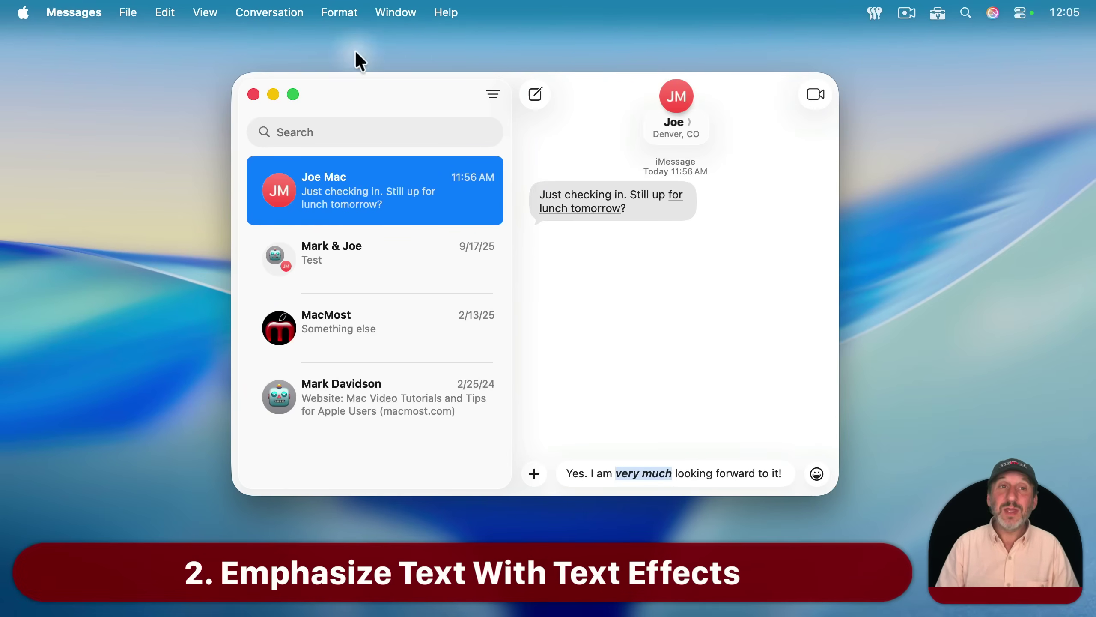
- Apply the Nod text effect to "very much" in the drafted reply and replace it with Jitter
click(342, 15)
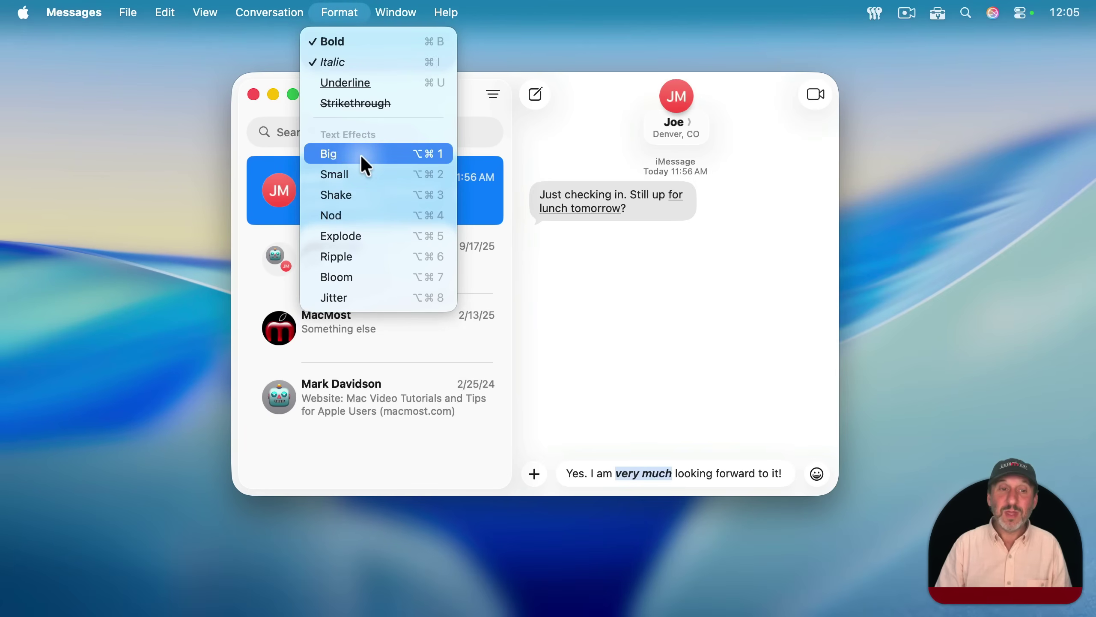
click(341, 215)
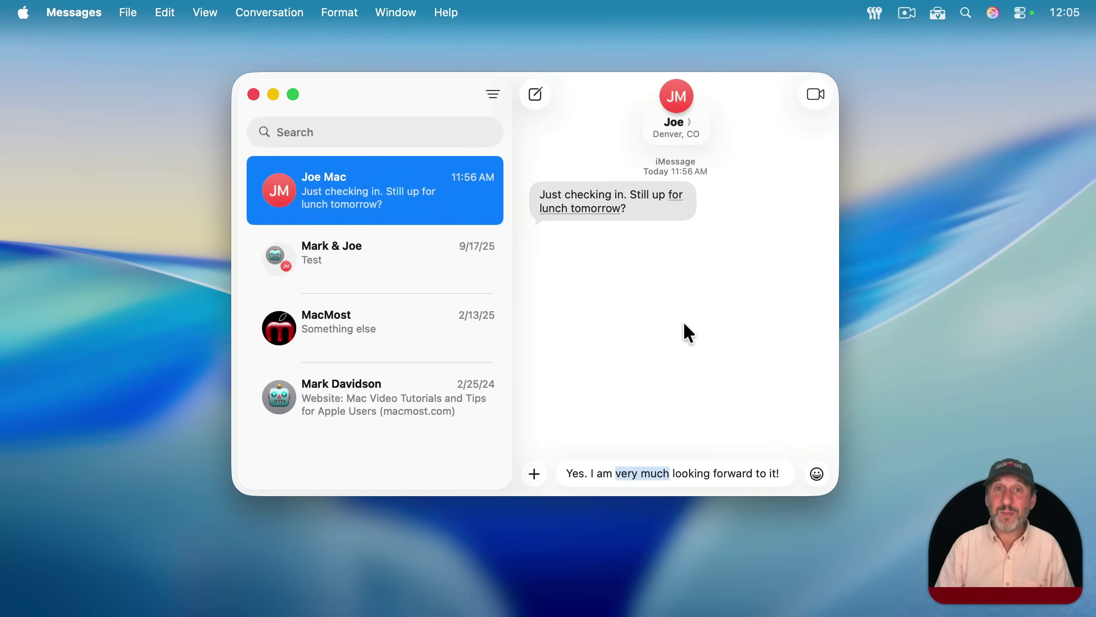
right_click(624, 474)
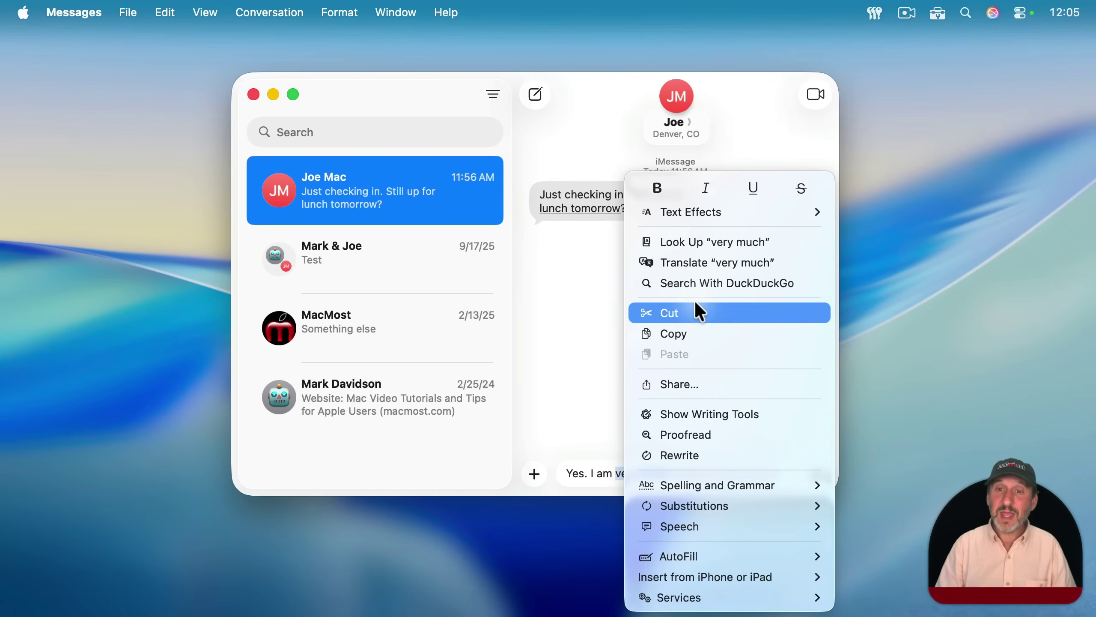
mouse_move(708, 212)
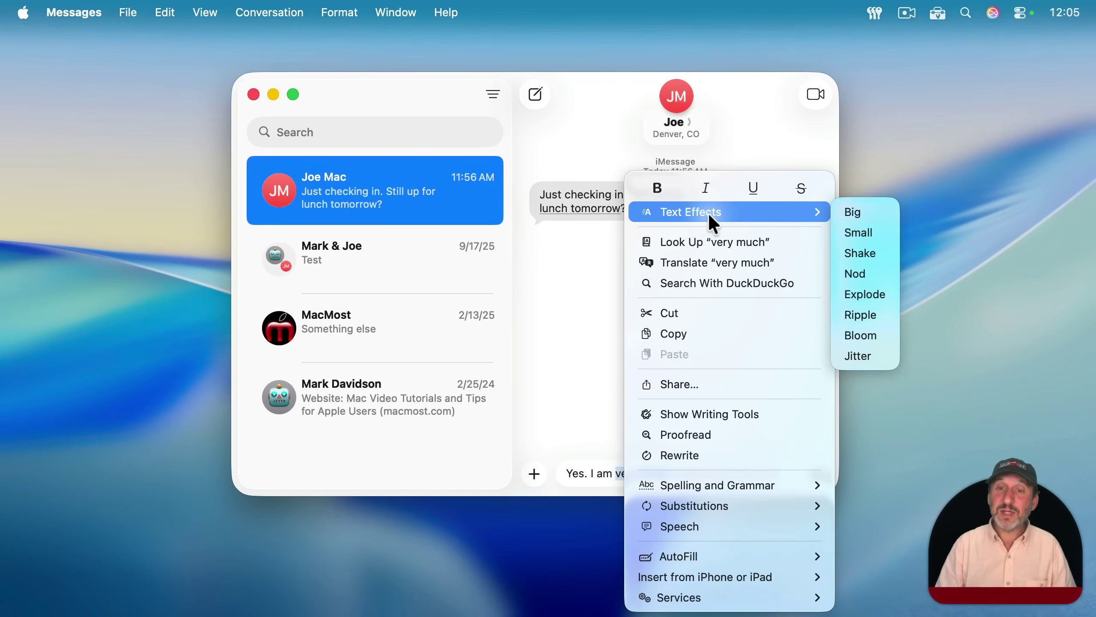
click(856, 358)
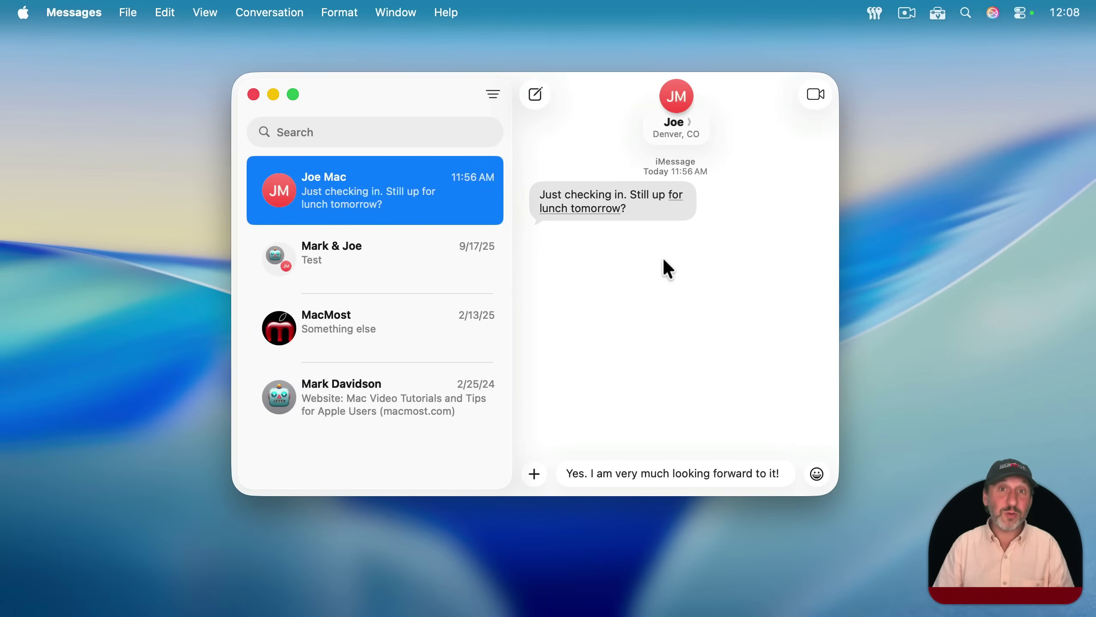
- Open the message effects for the drafted reply and preview Confetti, Slam, Lasers and Loud
click(534, 471)
click(582, 414)
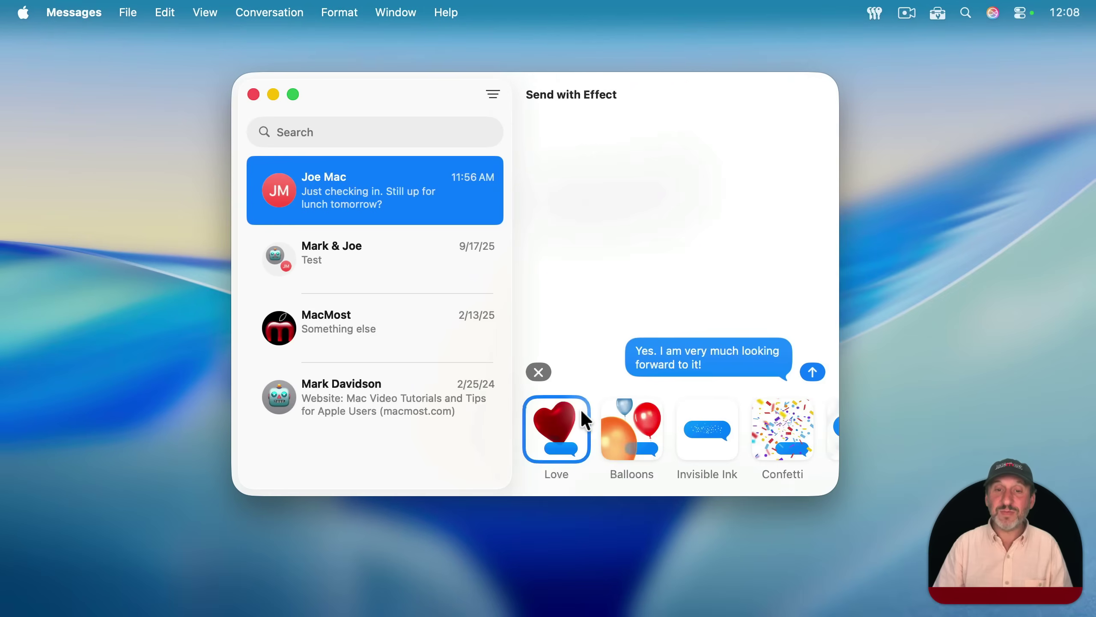
scroll(583, 421, right, 4)
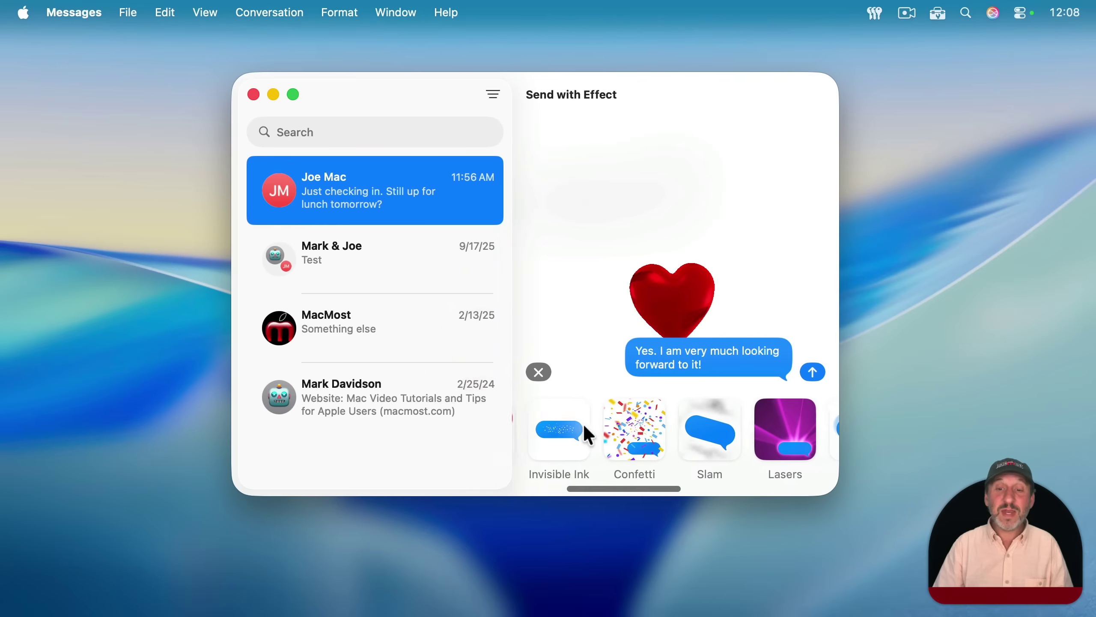
scroll(582, 421, right, 2)
click(573, 424)
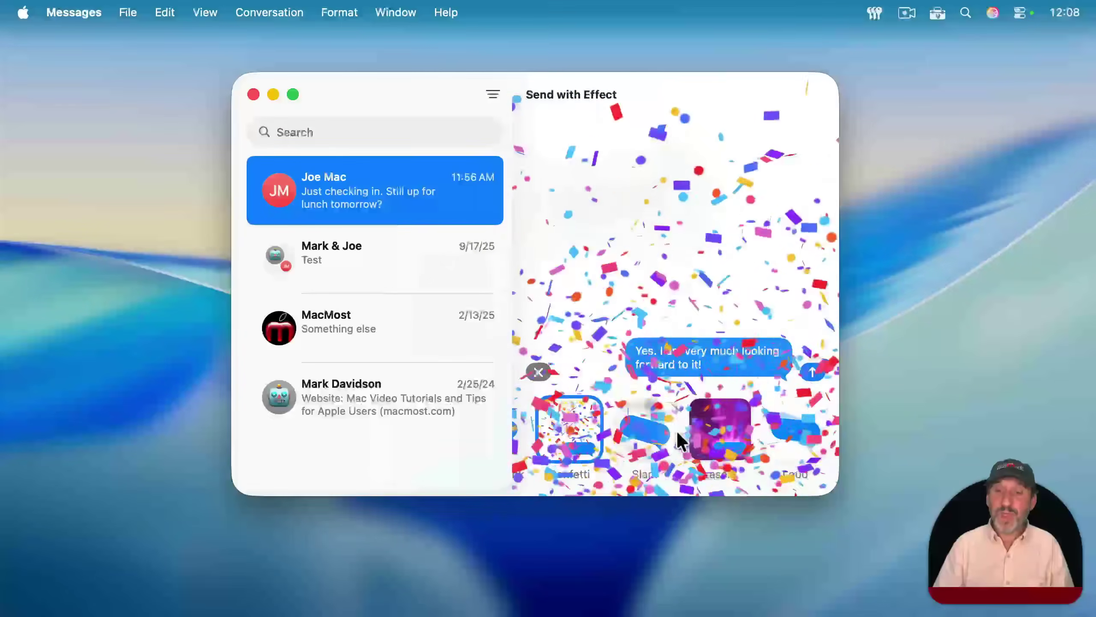
click(674, 431)
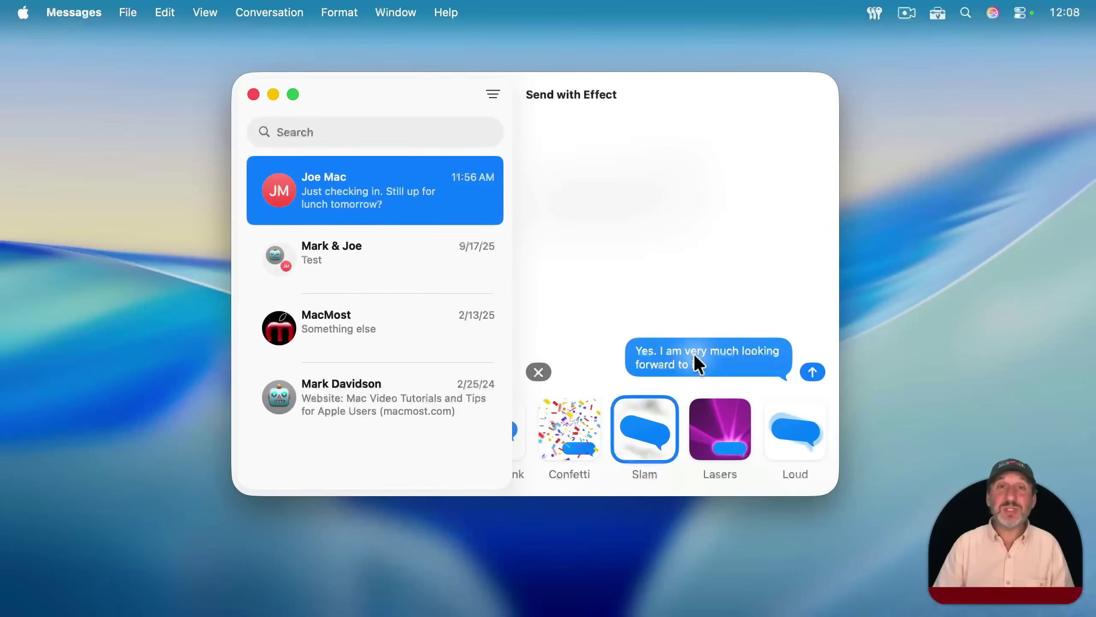
click(719, 431)
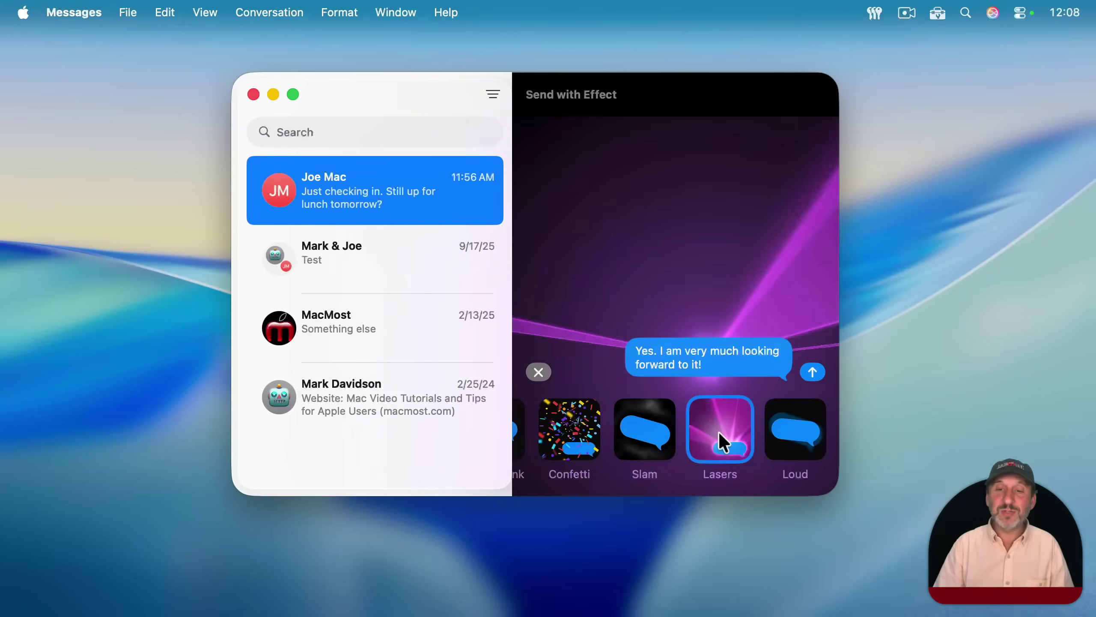
click(779, 433)
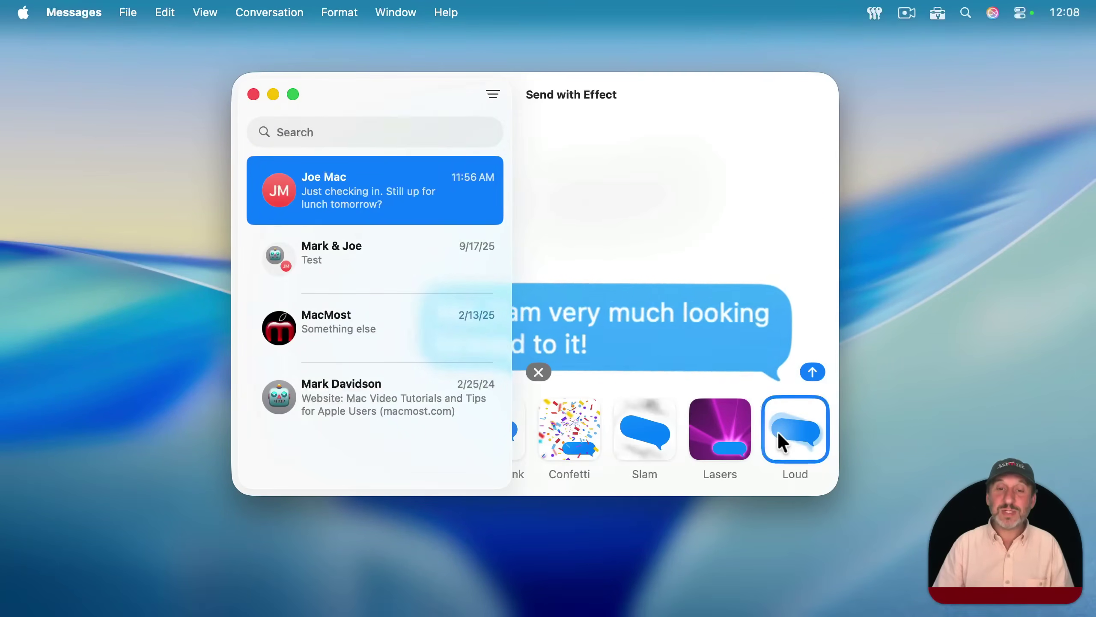
- Browse the remaining message effects and preview Gentle on the drafted reply
scroll(780, 433, right, 5)
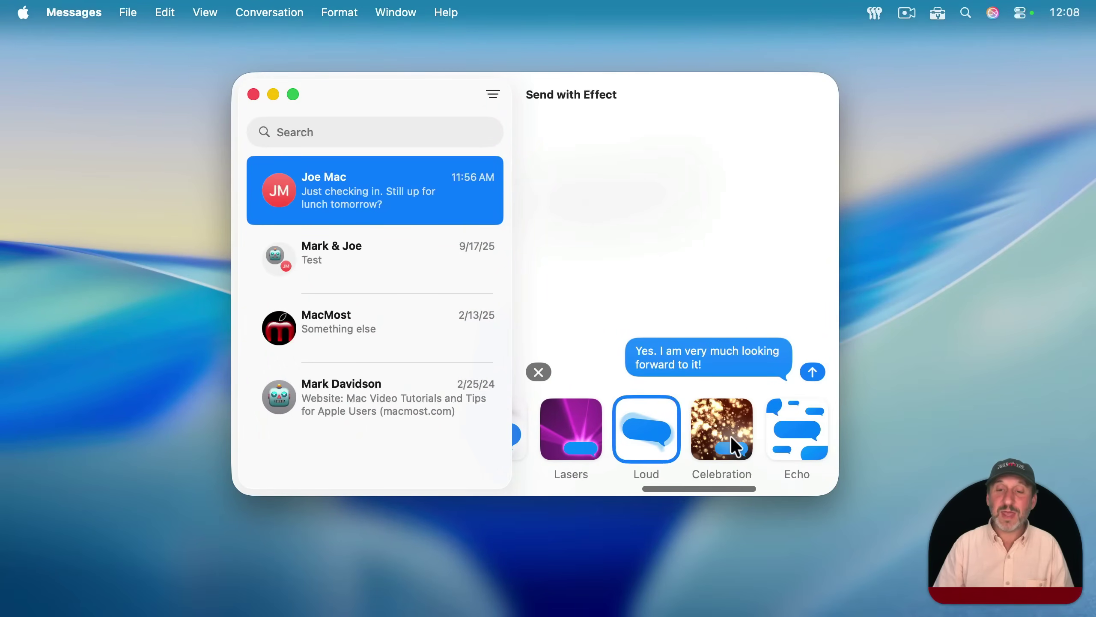
scroll(733, 438, right, 5)
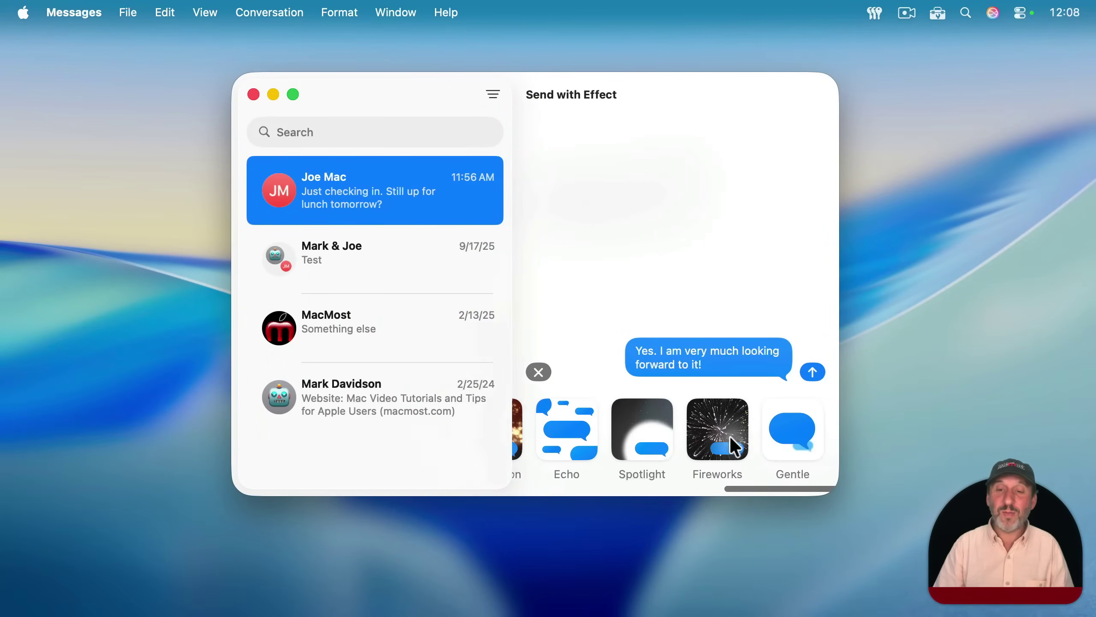
click(791, 435)
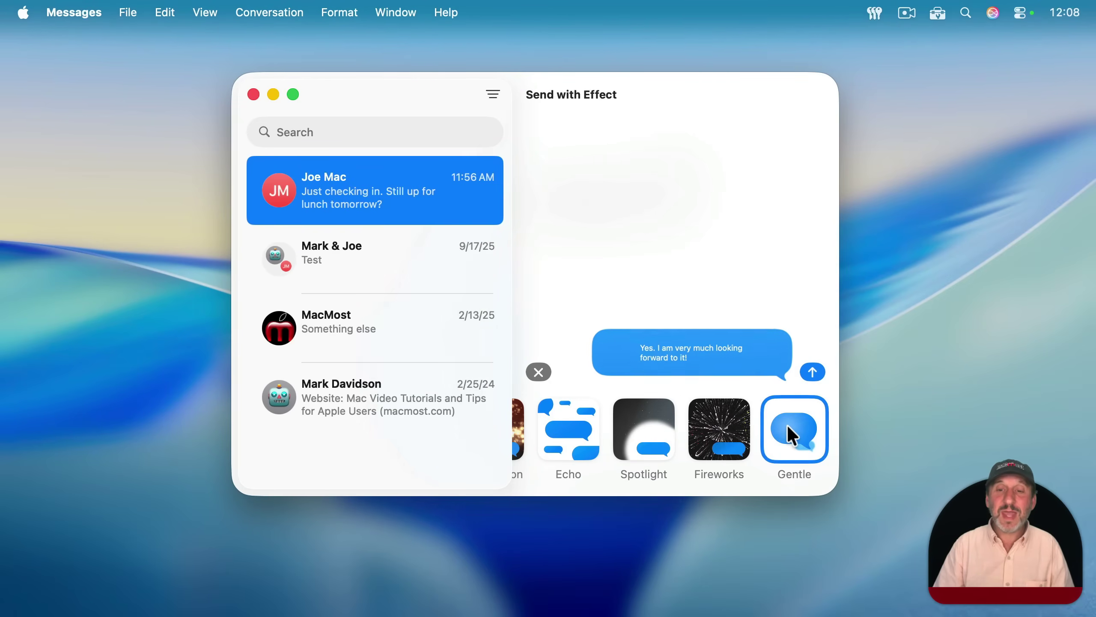
scroll(677, 423, left, 5)
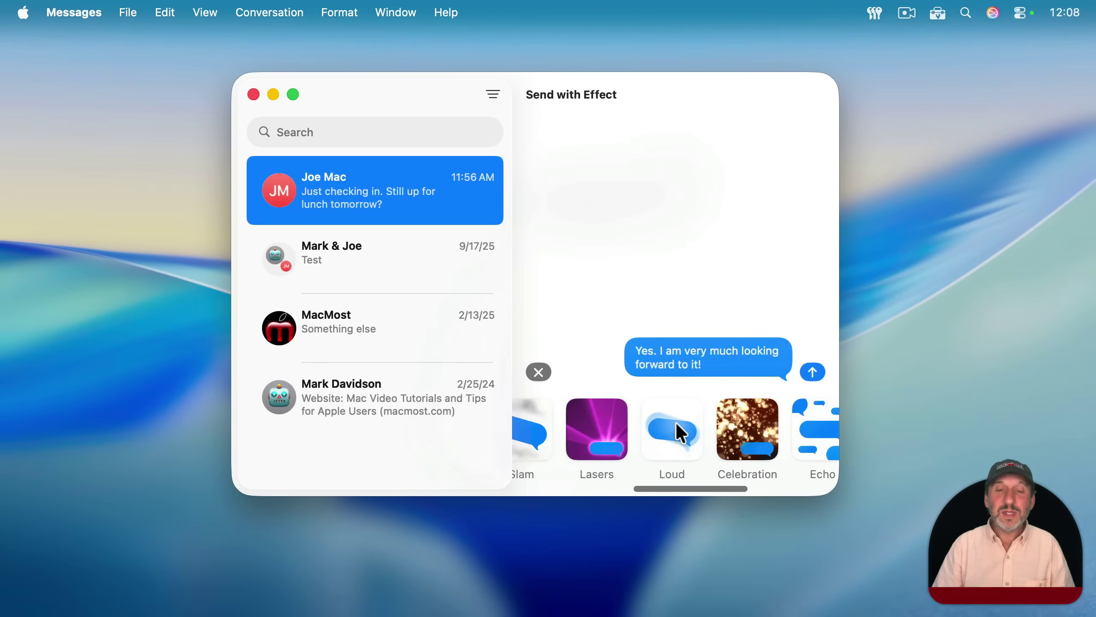
scroll(677, 424, left, 6)
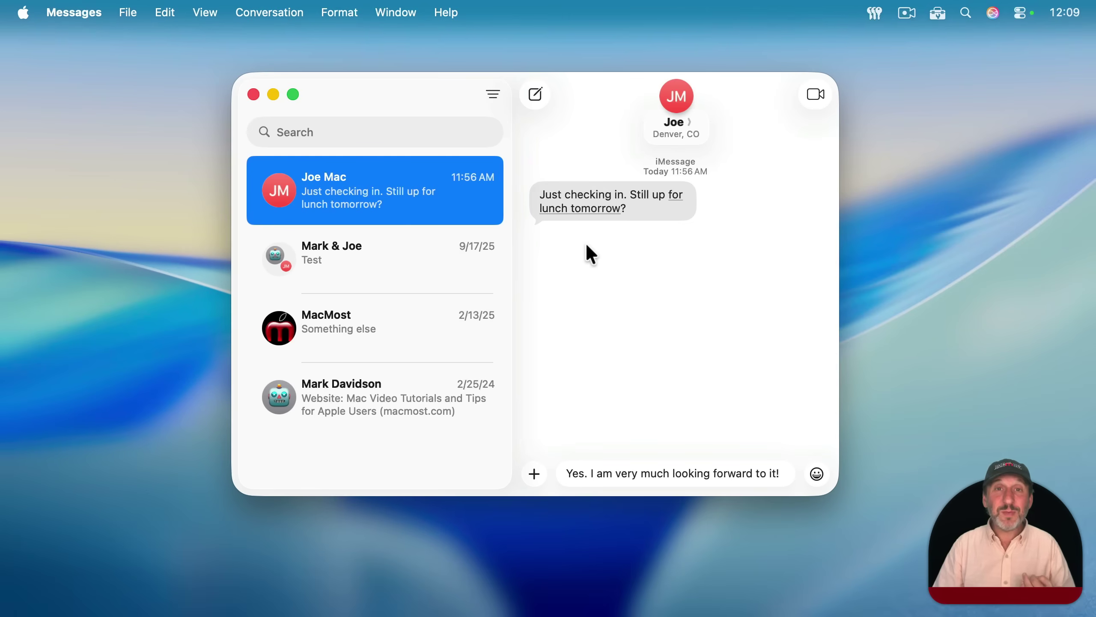
- Create an event from "for lunch tomorrow" in the received message, view its details and add it to the Personal calendar
click(592, 210)
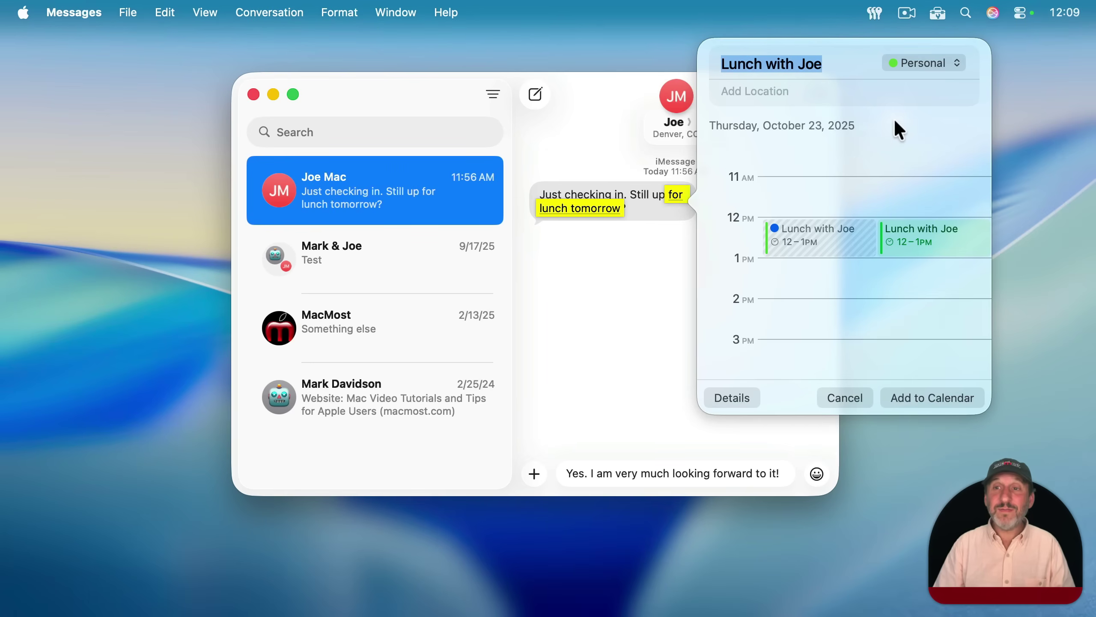
click(919, 63)
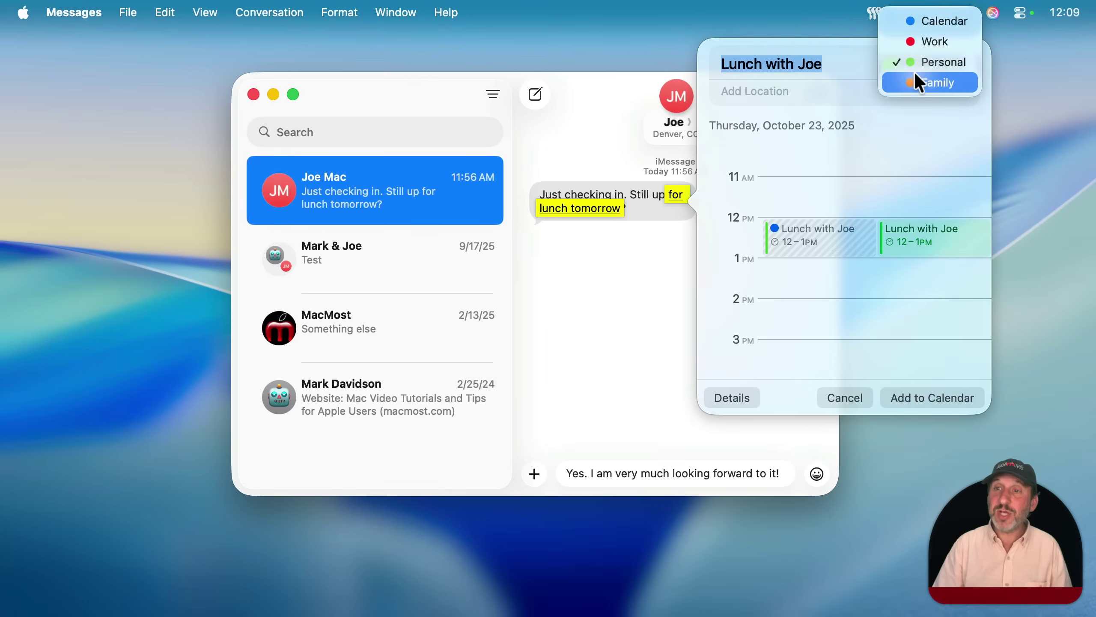
click(858, 31)
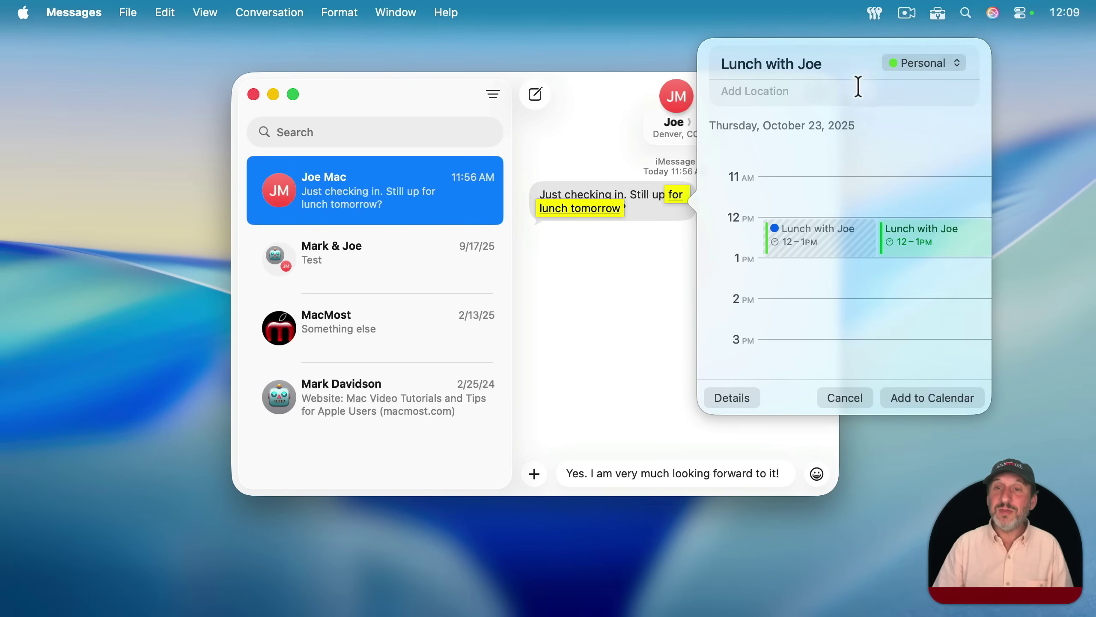
click(806, 65)
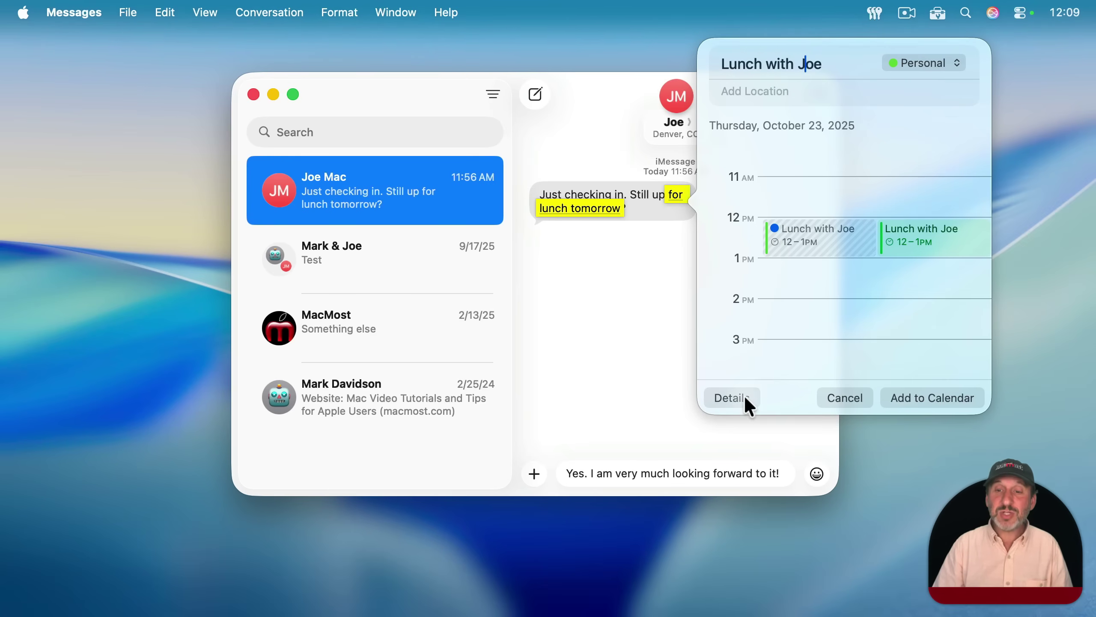
click(730, 406)
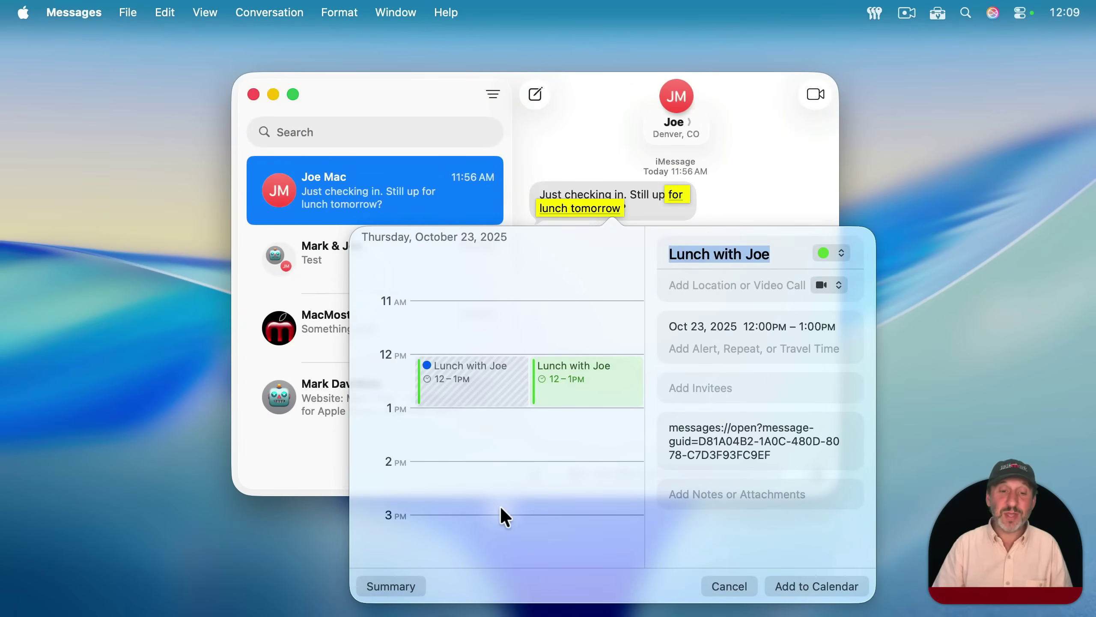
click(784, 582)
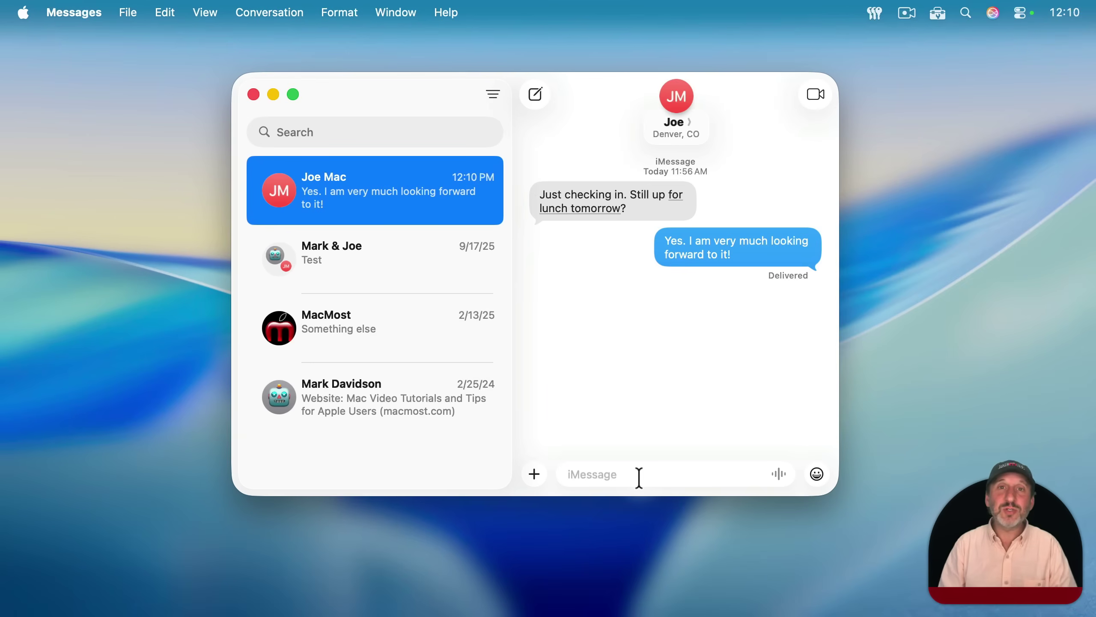
- Record an audio message in the conversation, then resume the recording to extend it and stop
click(780, 474)
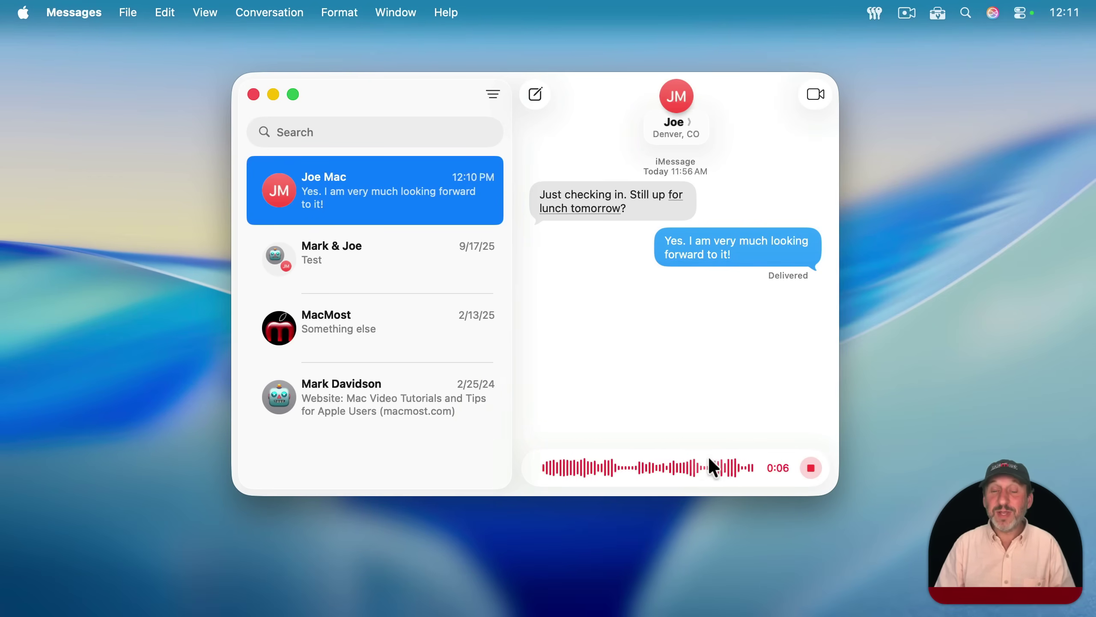
click(810, 469)
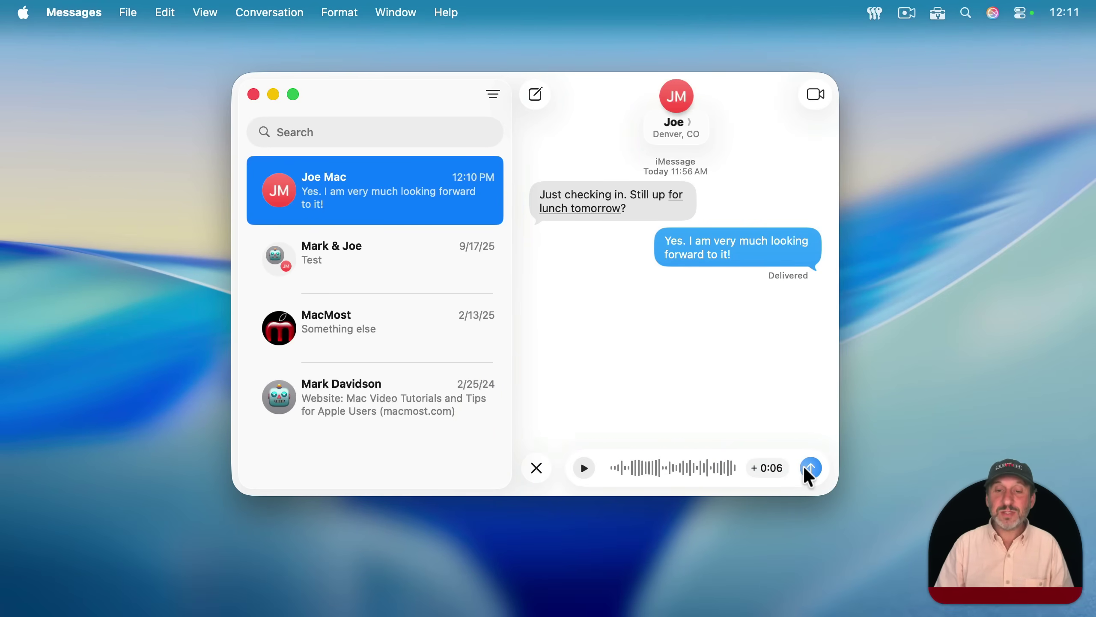
click(766, 469)
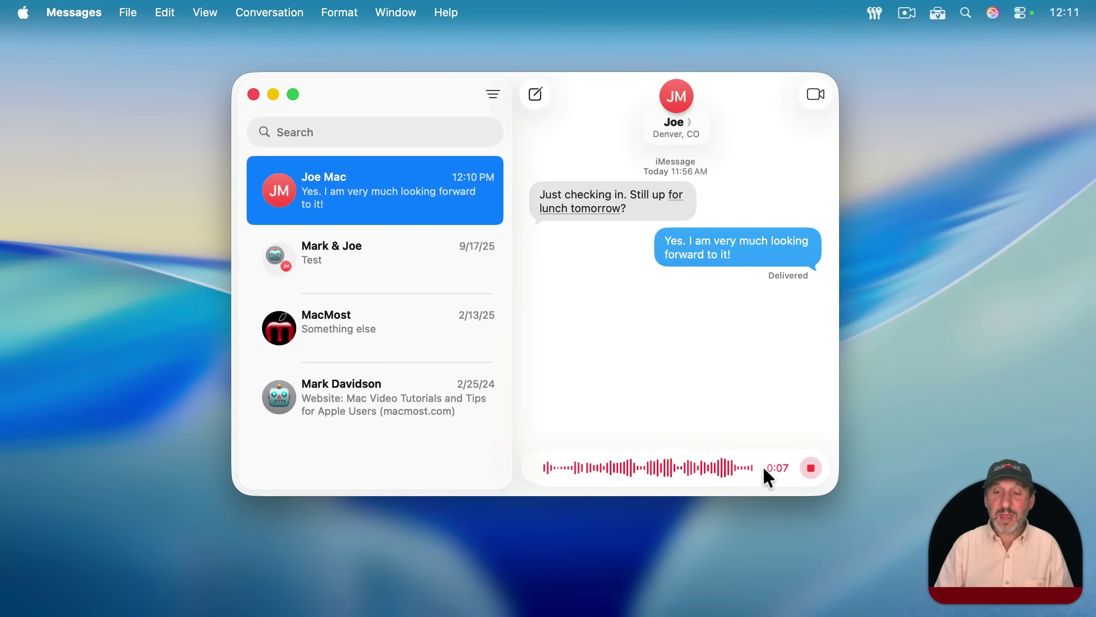
click(805, 470)
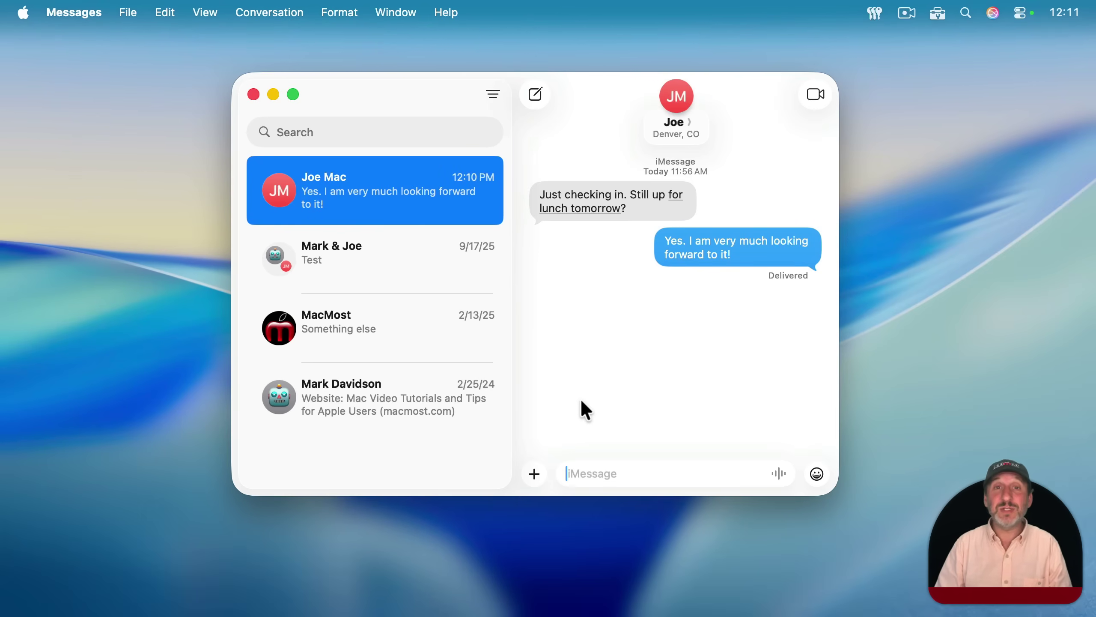
- Search #images for "birthday" and browse the pictures offered for the message
click(538, 474)
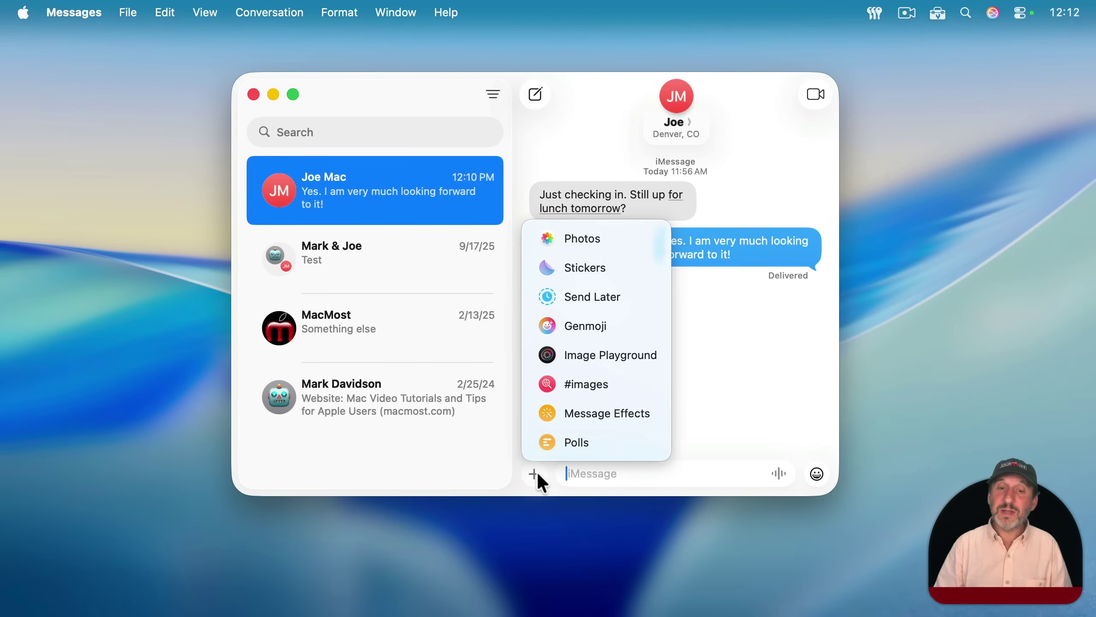
click(577, 385)
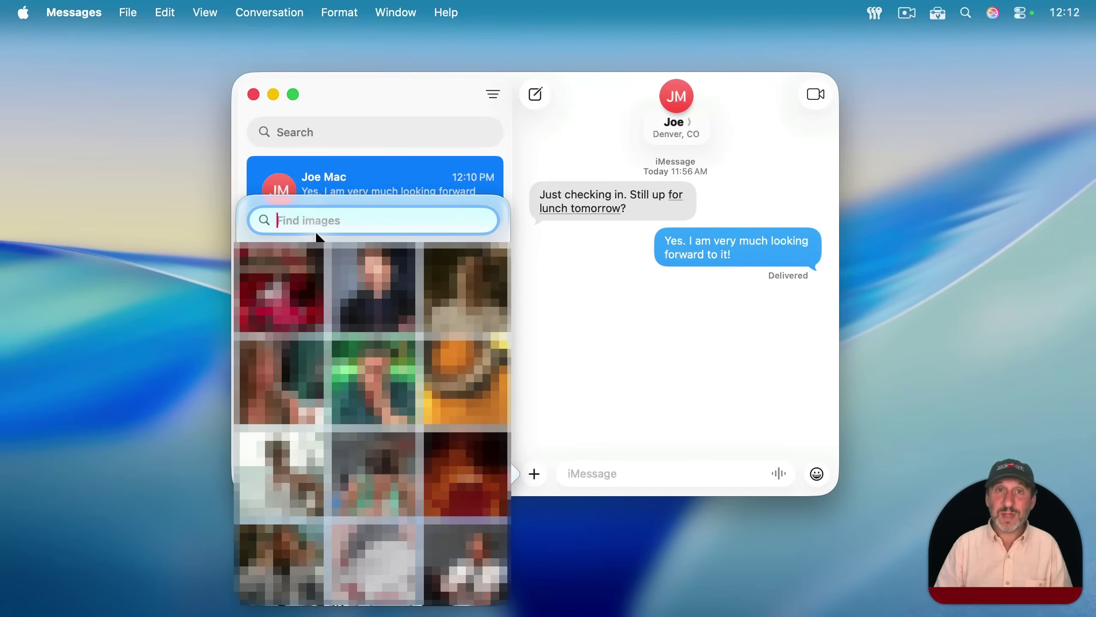
text(birthday)
key(Return)
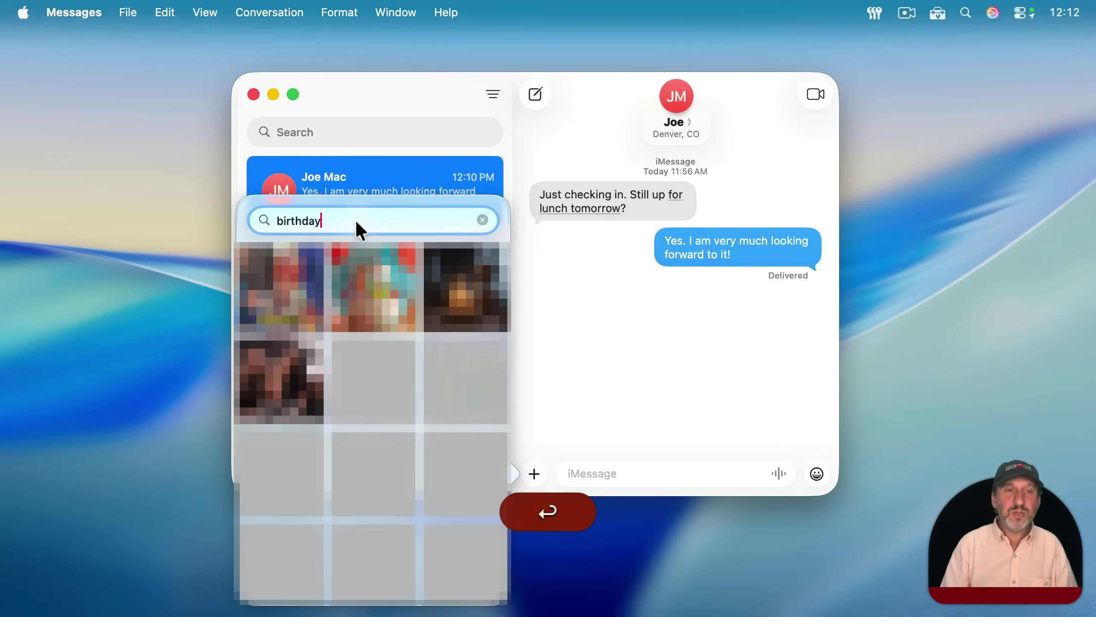
scroll(416, 538, down, 5)
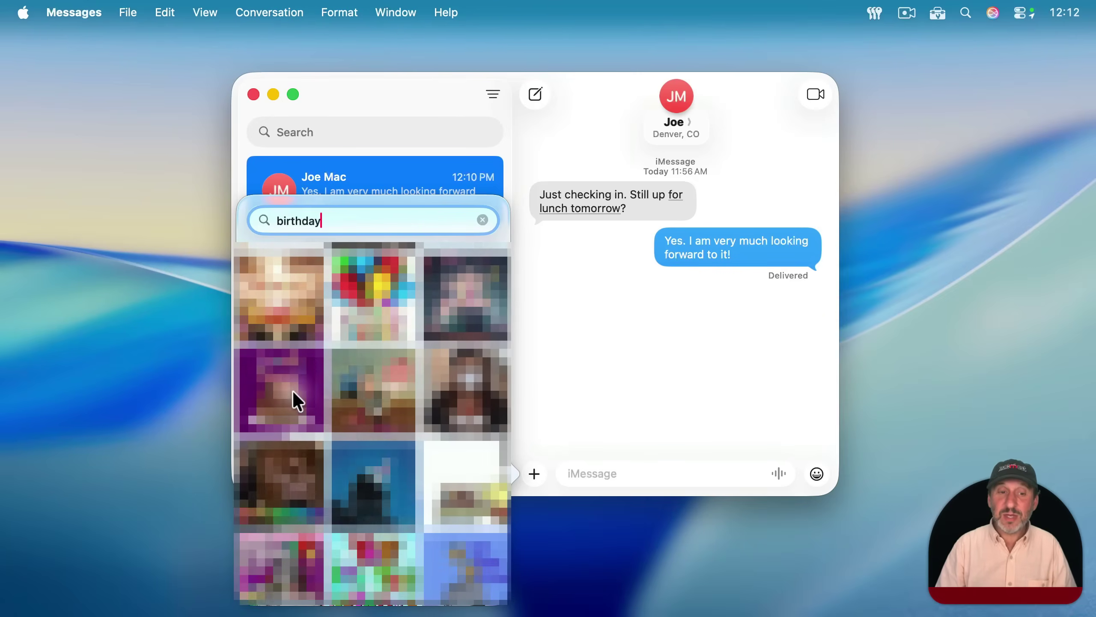
- Browse further down the birthday pictures offered by #images
scroll(370, 392, down, 3)
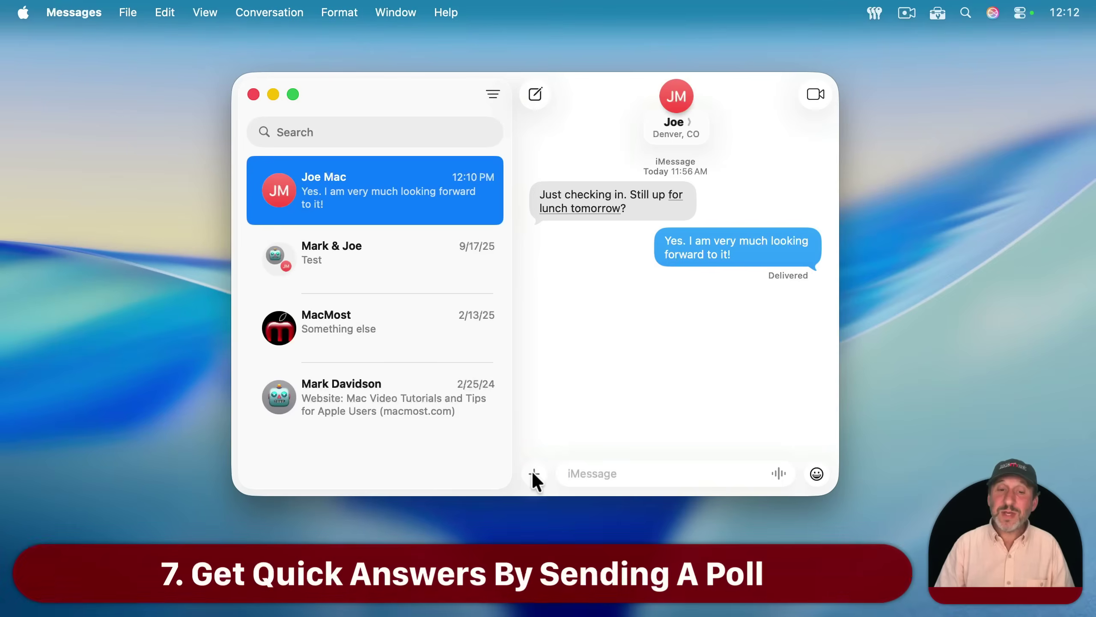
- Send a poll with the choices Pizza place, The pub, Tacos and Sushi and the comment "Where should we go?"
click(534, 473)
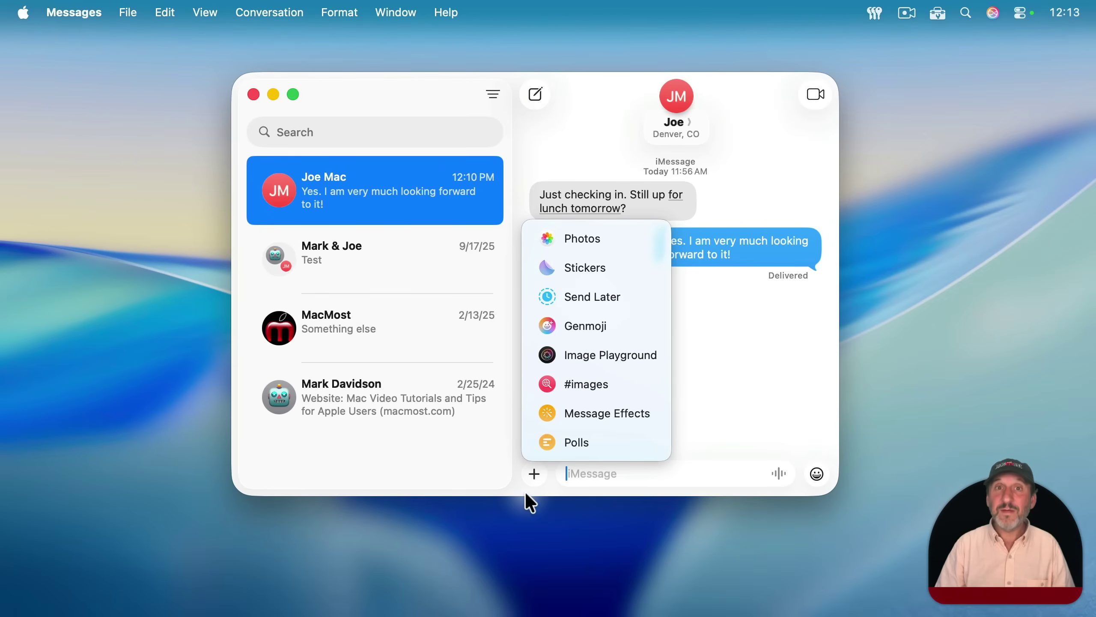
click(574, 435)
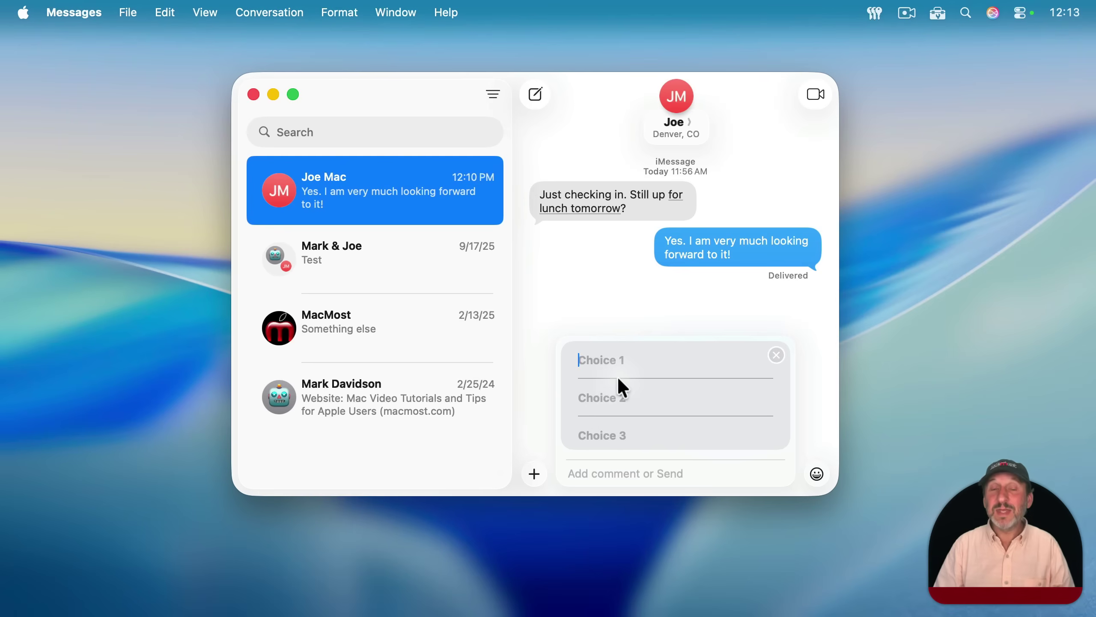
click(592, 470)
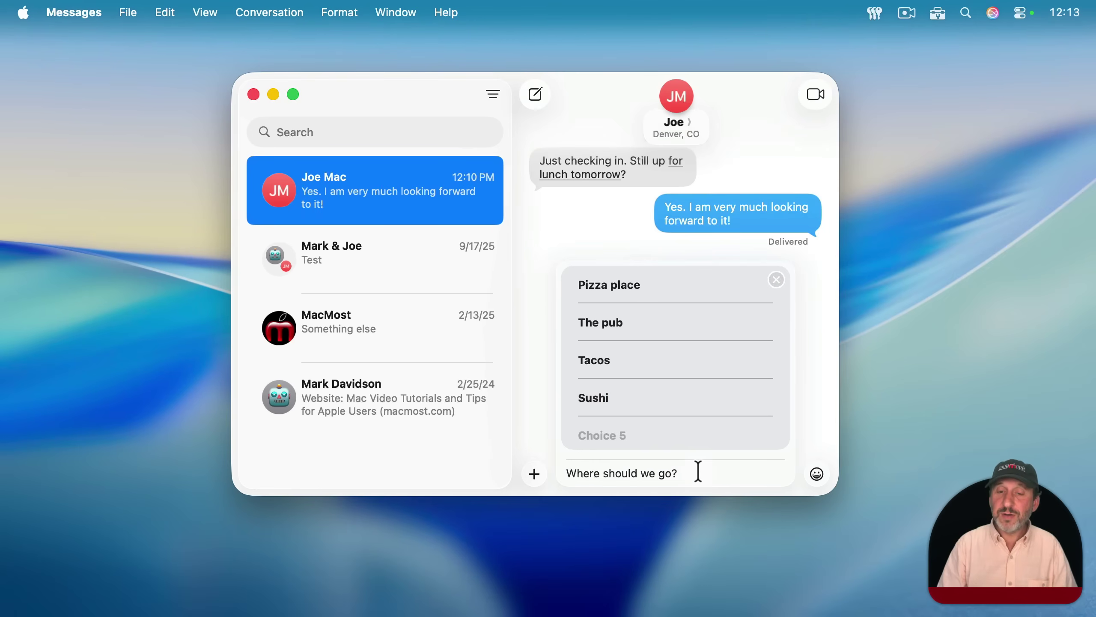
key(Return)
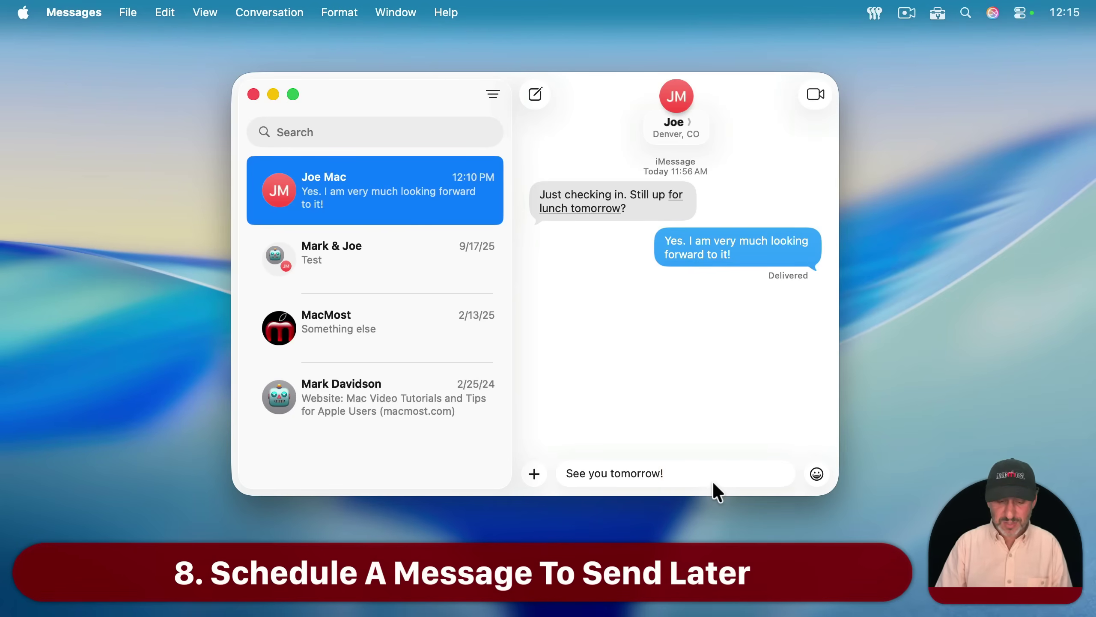
- Apply Send Later to the drafted message "See you tomorrow!"
click(532, 475)
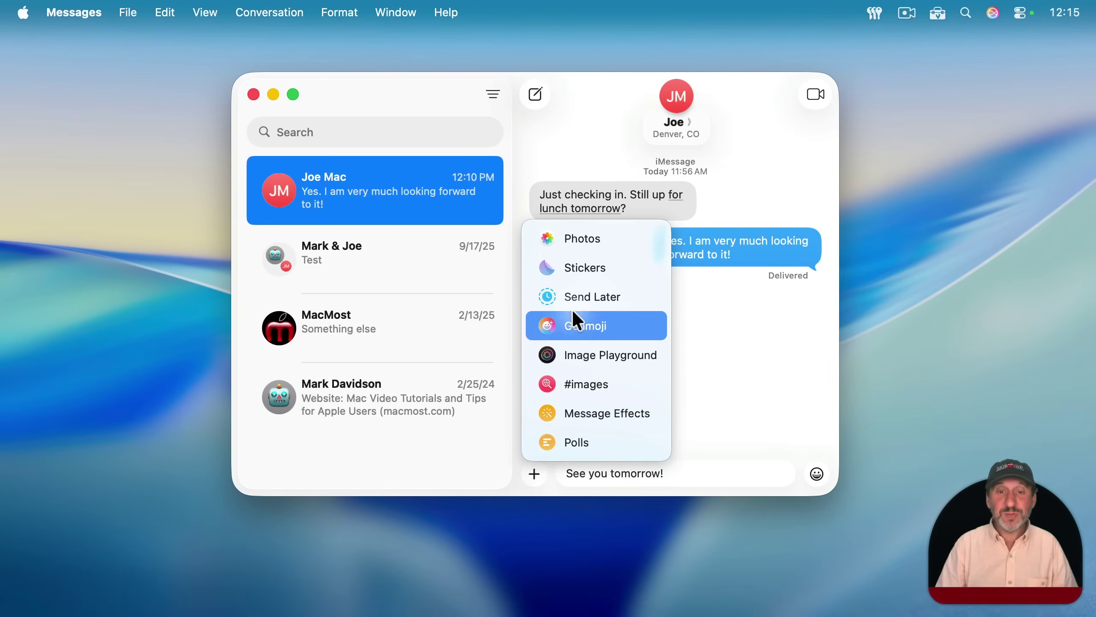
click(577, 297)
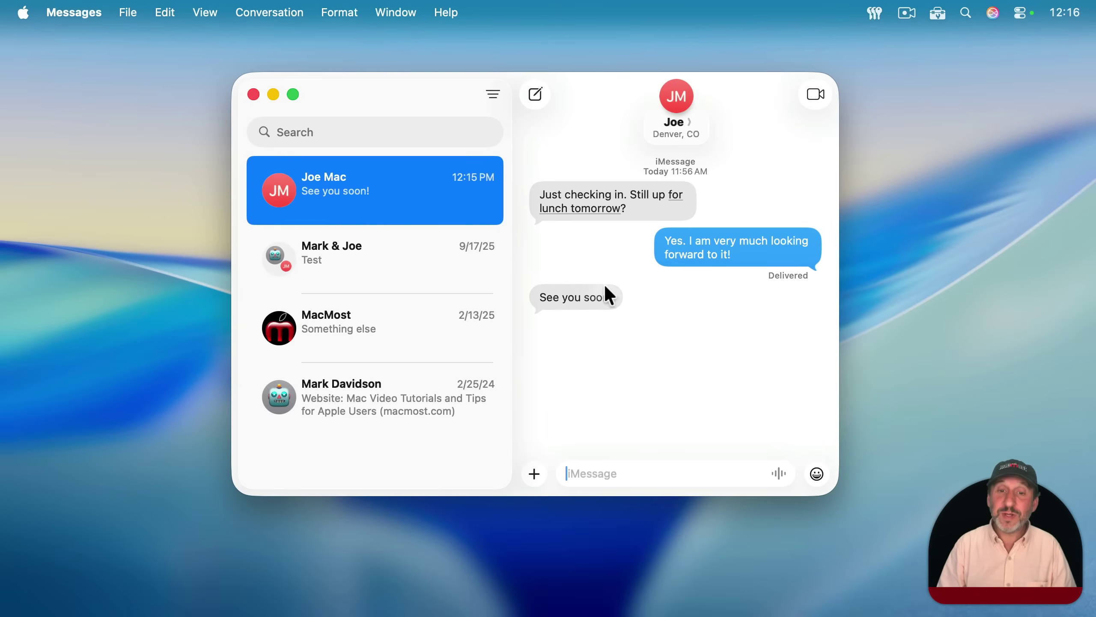
- Add a thumbs-up Tapback to the received message "See you soon!"
right_click(585, 295)
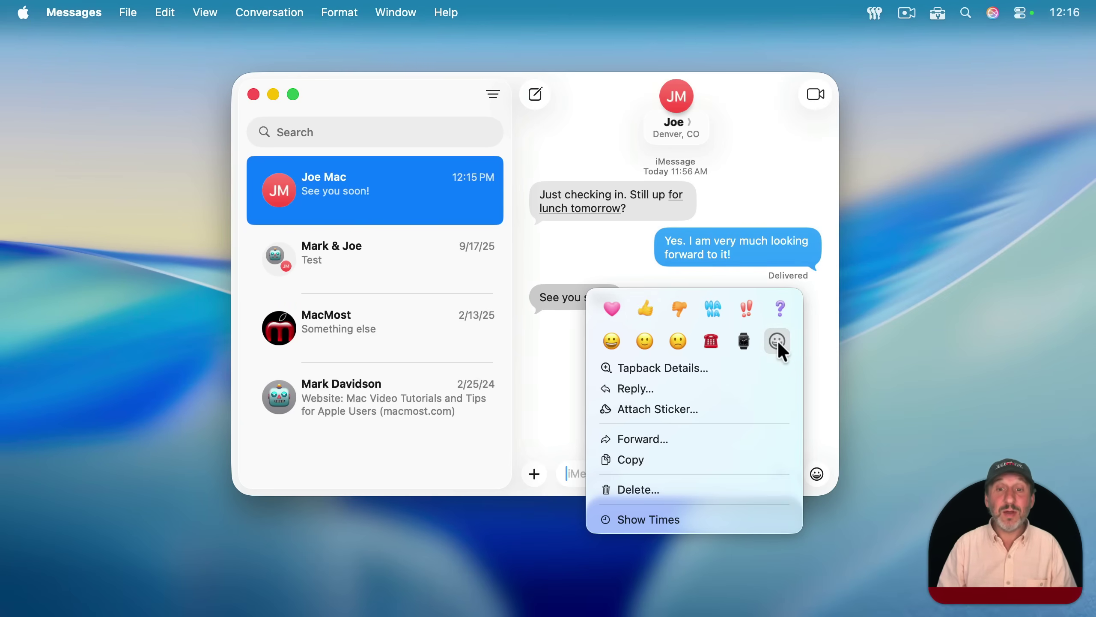
click(646, 309)
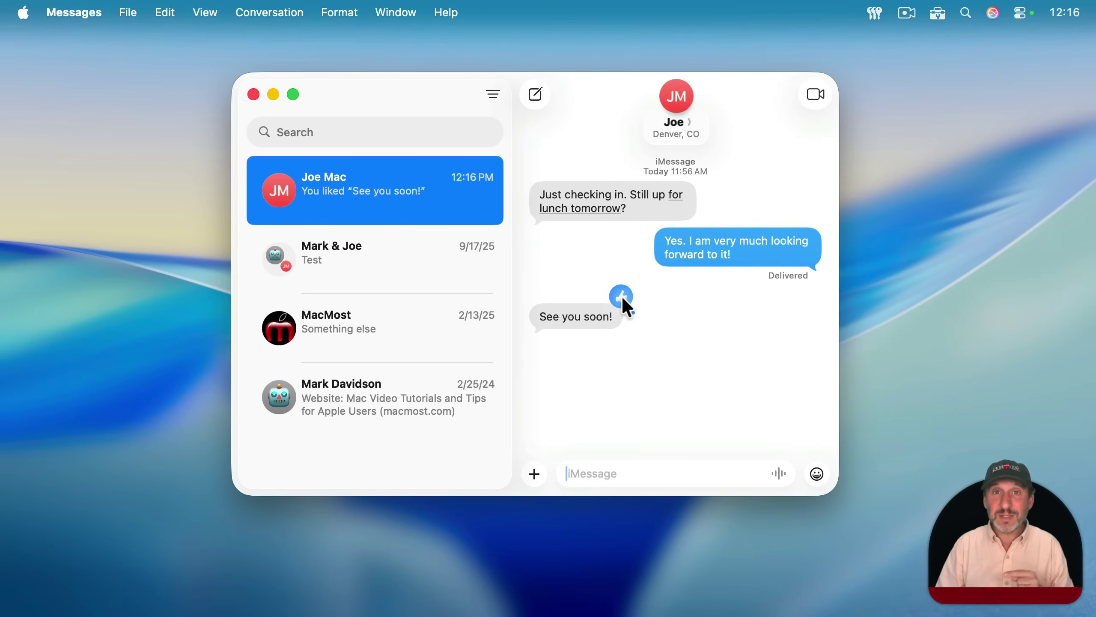
- Browse the photo library for the message, check its search and location inclusion, and close it without choosing a photo
click(535, 473)
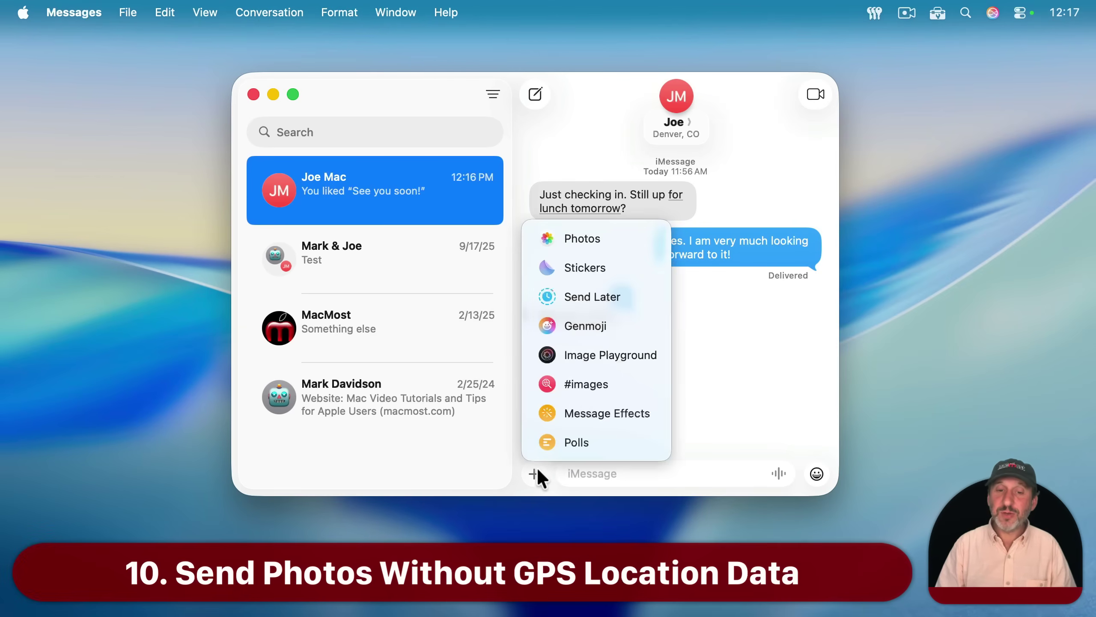
click(577, 239)
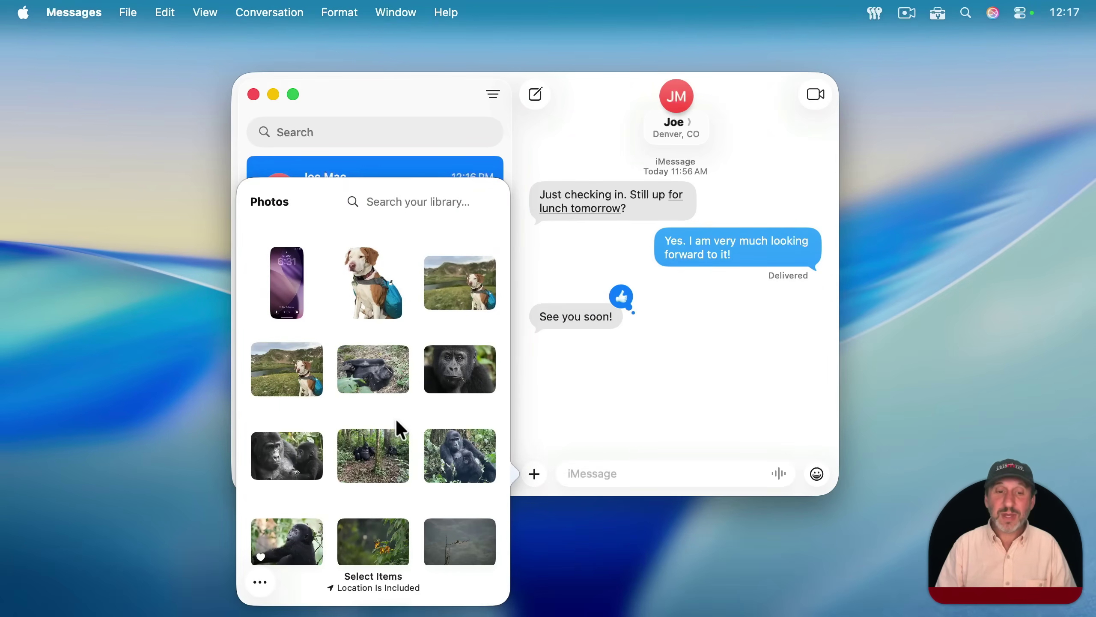
scroll(396, 419, down, 10)
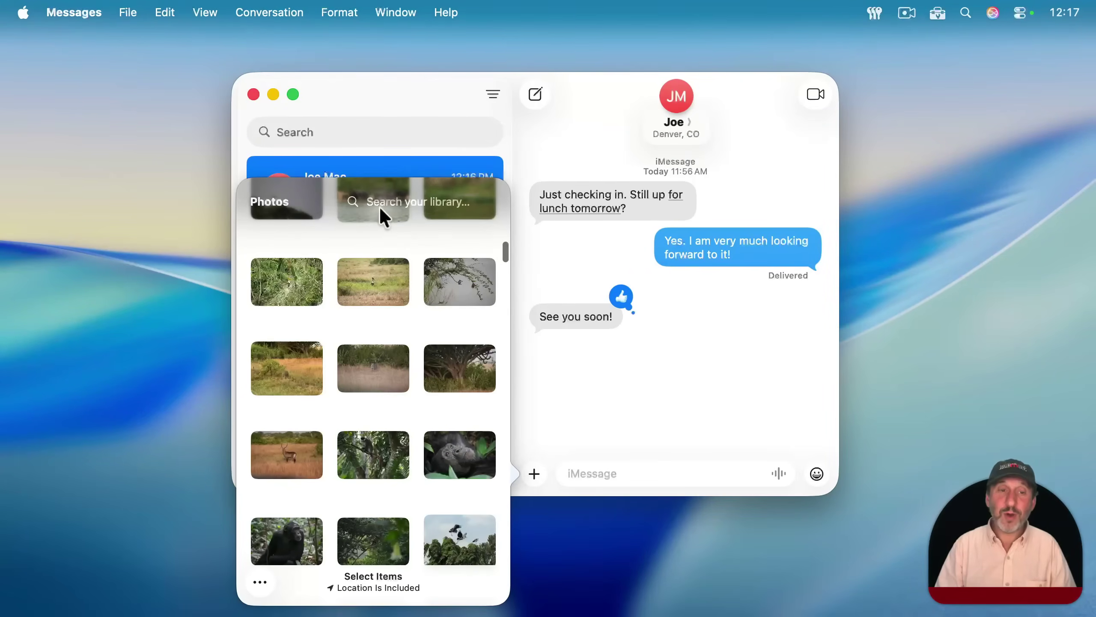
click(435, 205)
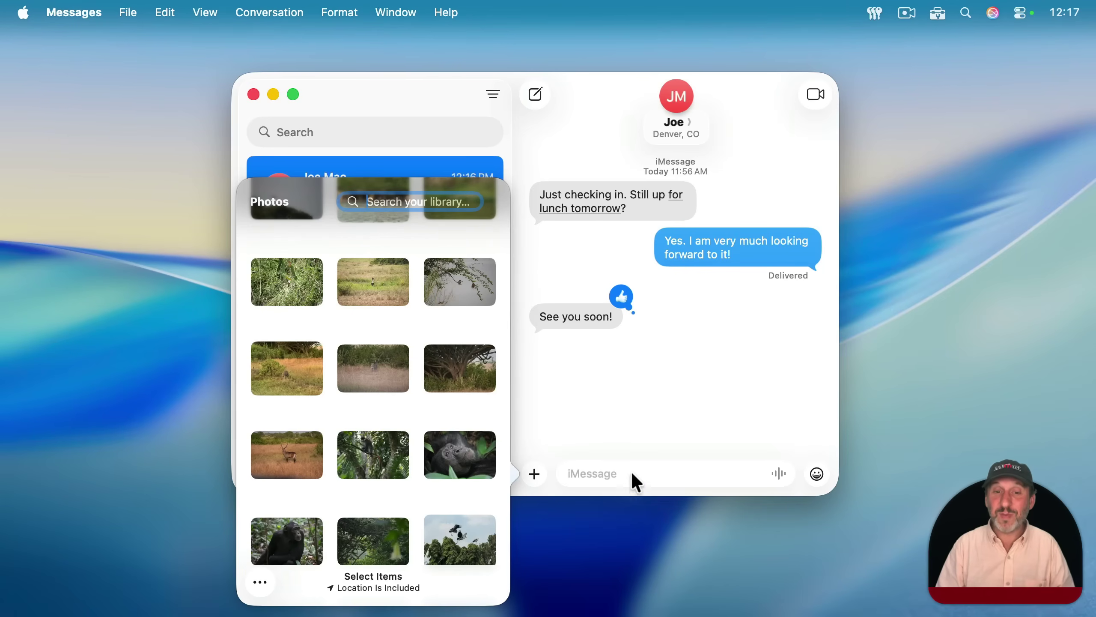
click(610, 434)
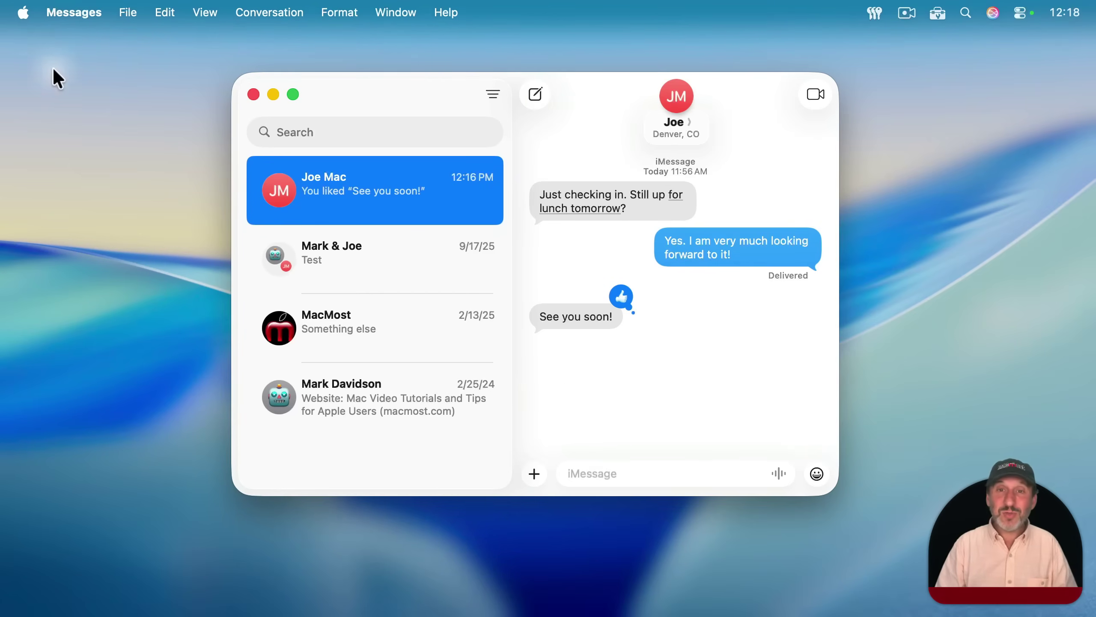
- Switch to Photos, turn off Include location information for sharing in the General settings, and quit Photos
mouse_move(487, 603)
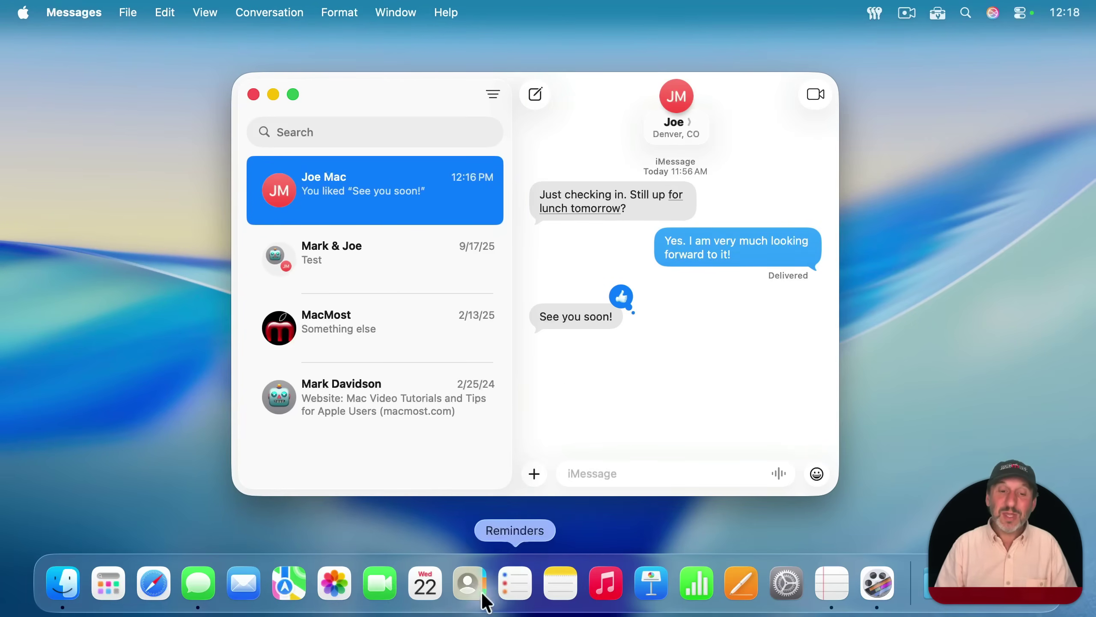
click(324, 588)
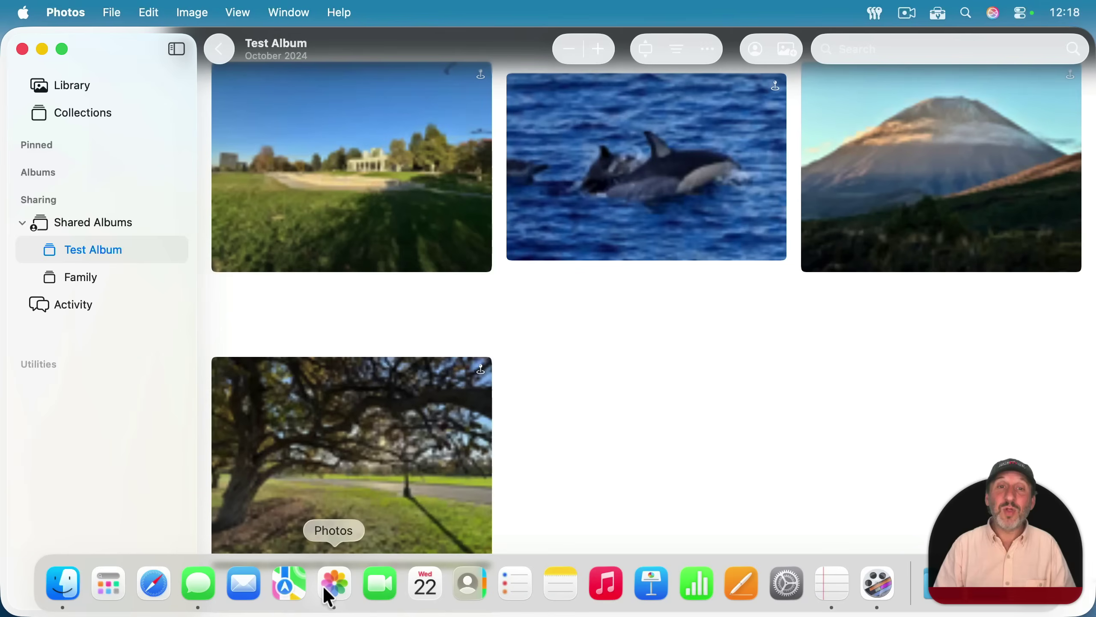
click(69, 12)
click(89, 69)
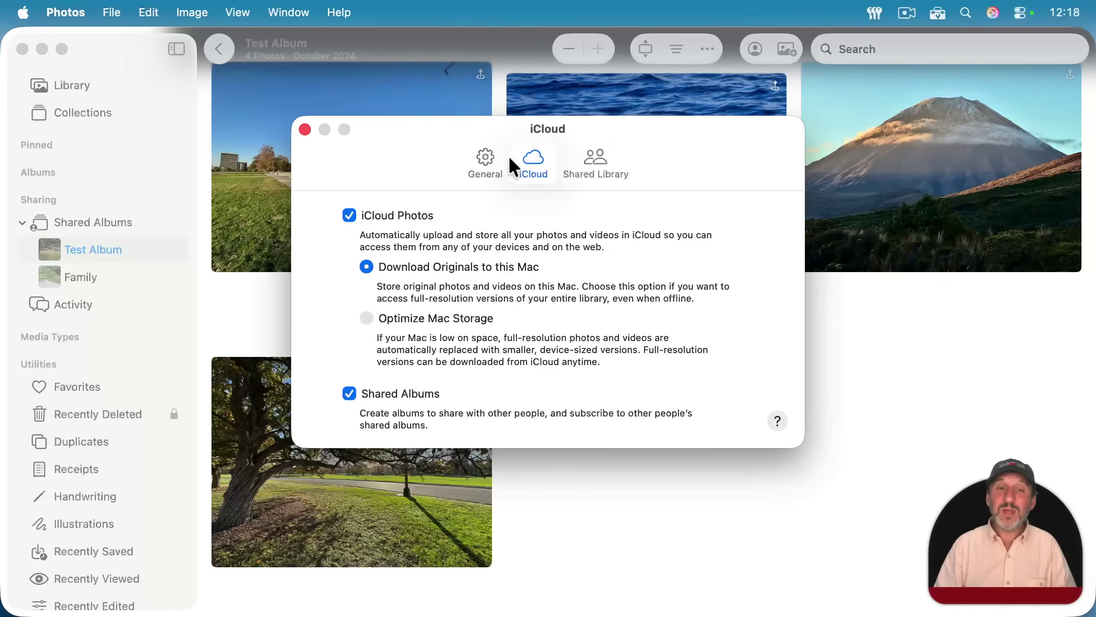
click(482, 158)
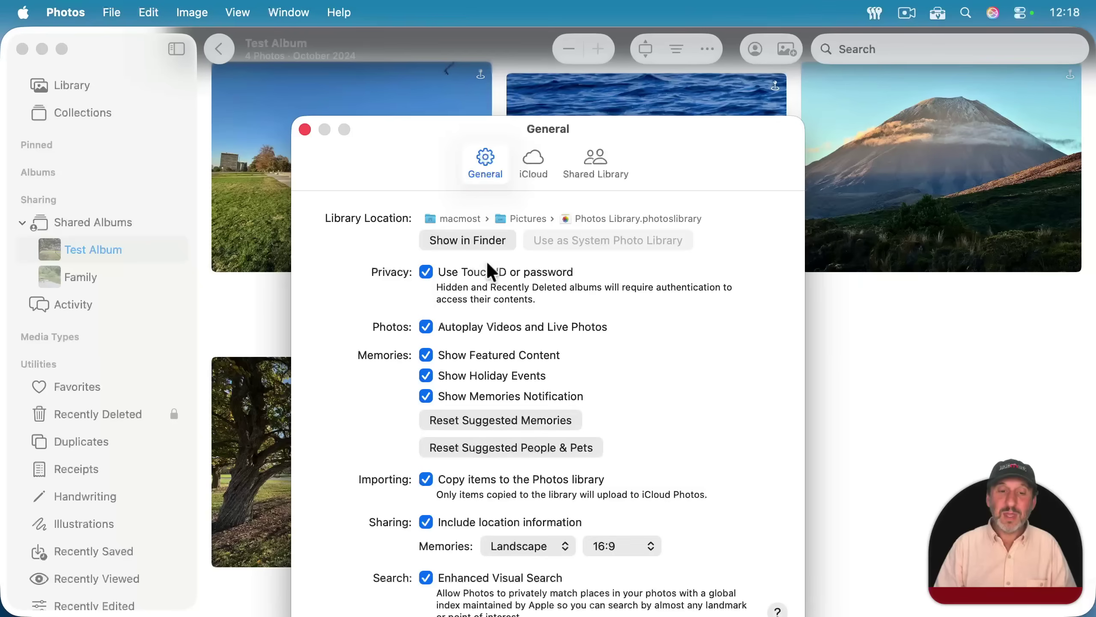
click(426, 521)
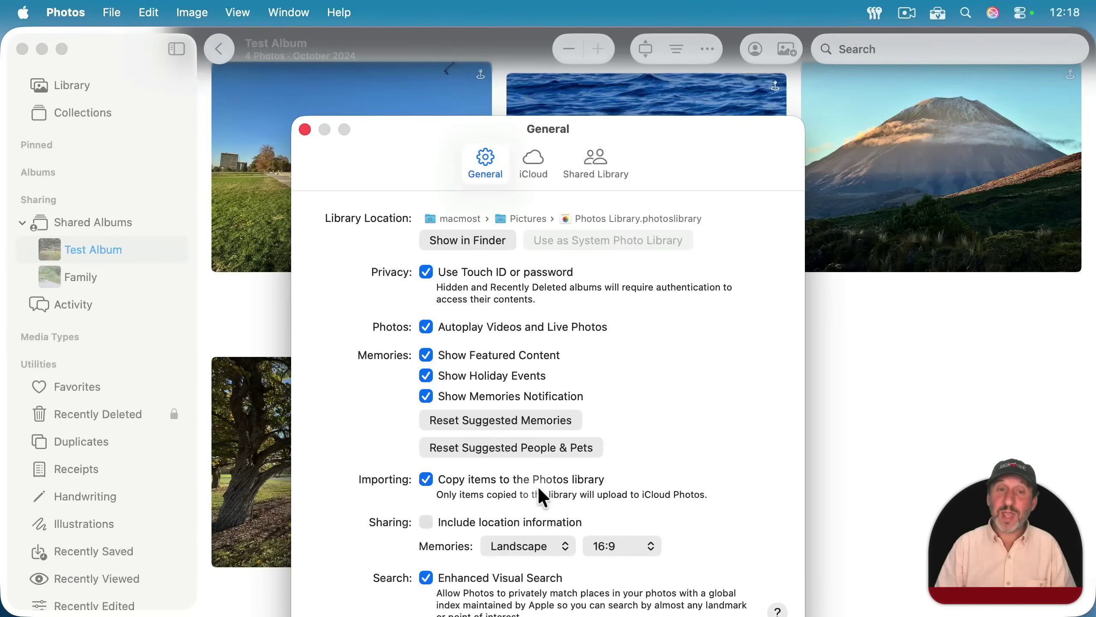
key(super+q)
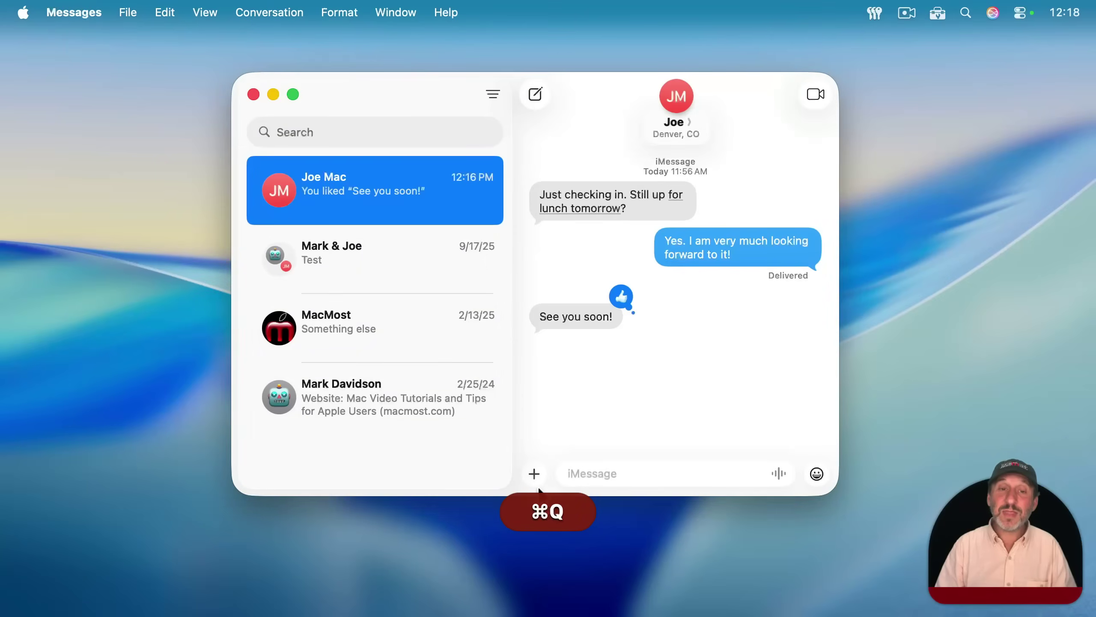
- Check the location status in the message's photo picker again and close it
click(533, 477)
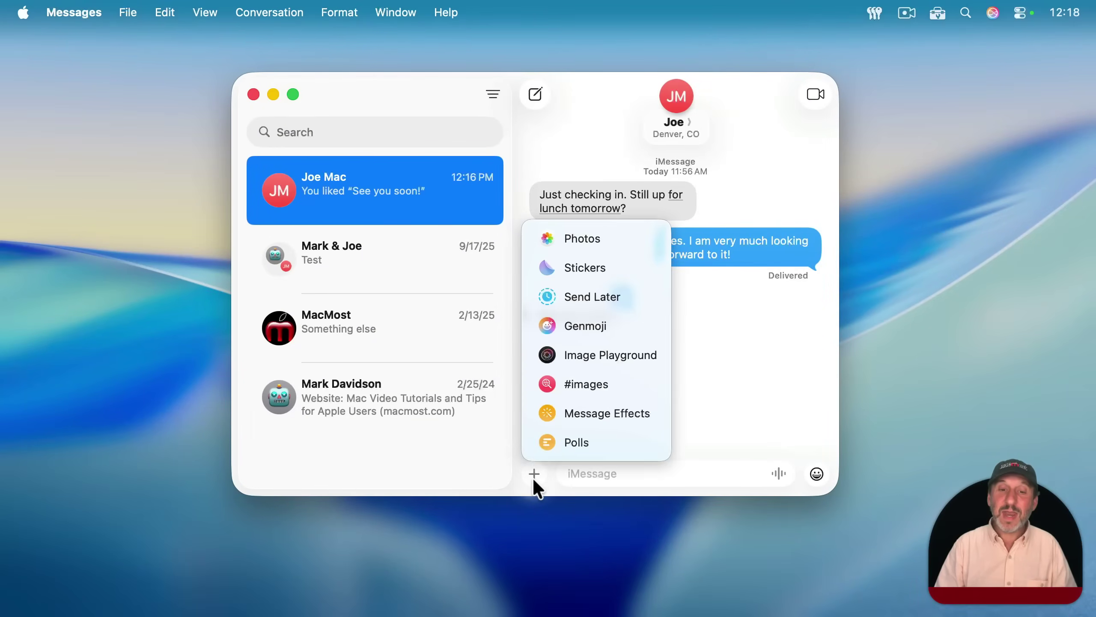
click(563, 240)
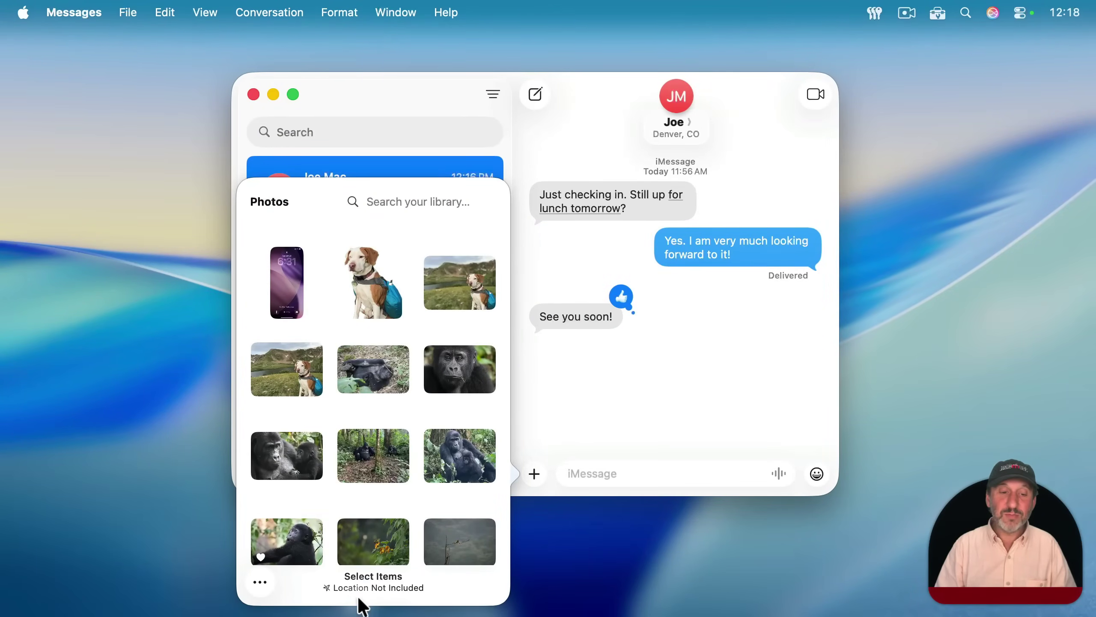
click(578, 478)
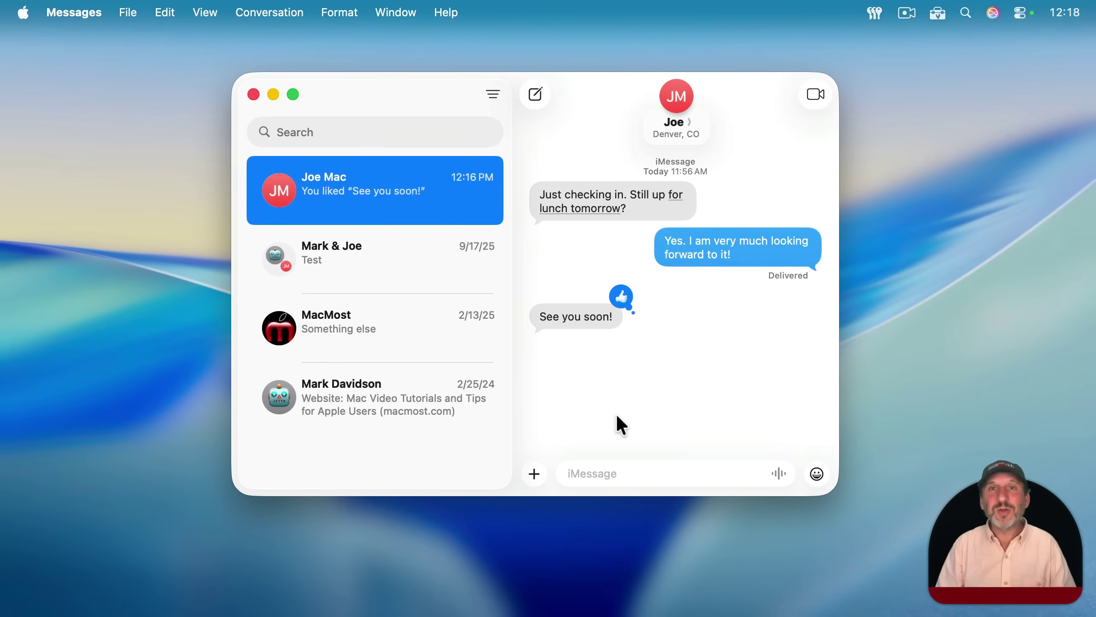
- Send "OK" as an inline reply to the received lunch message and return to the full conversation
right_click(586, 198)
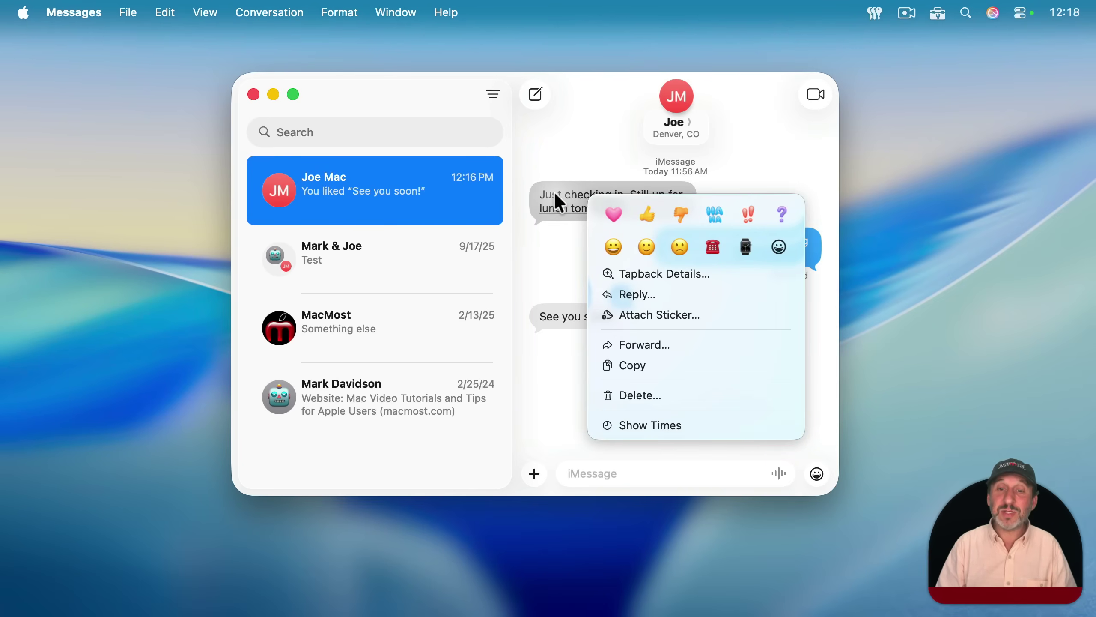
click(644, 295)
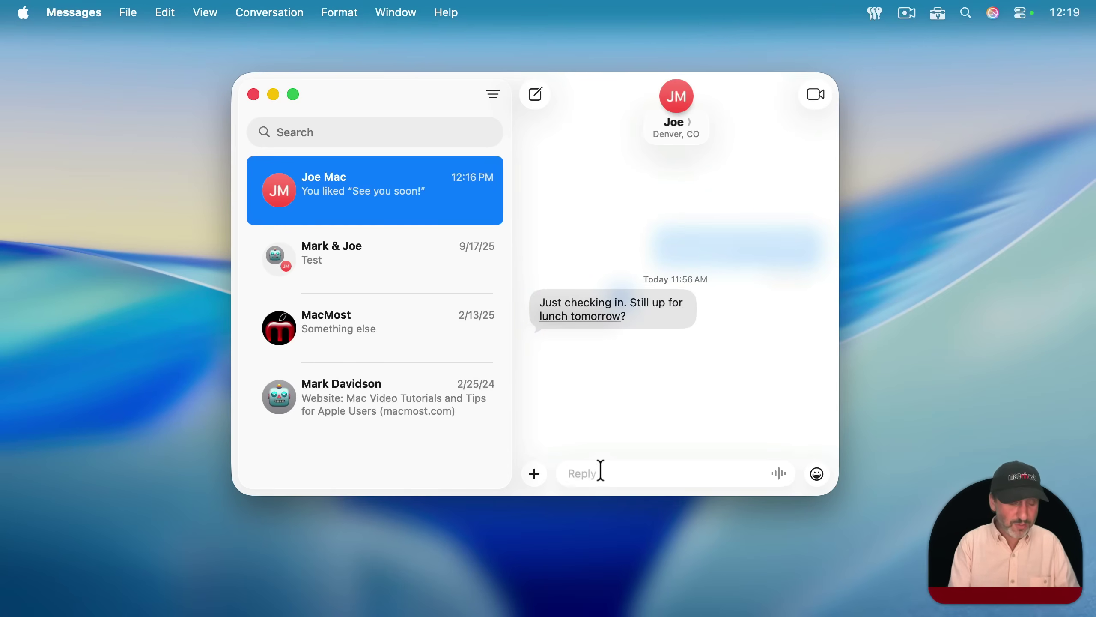
text(OK)
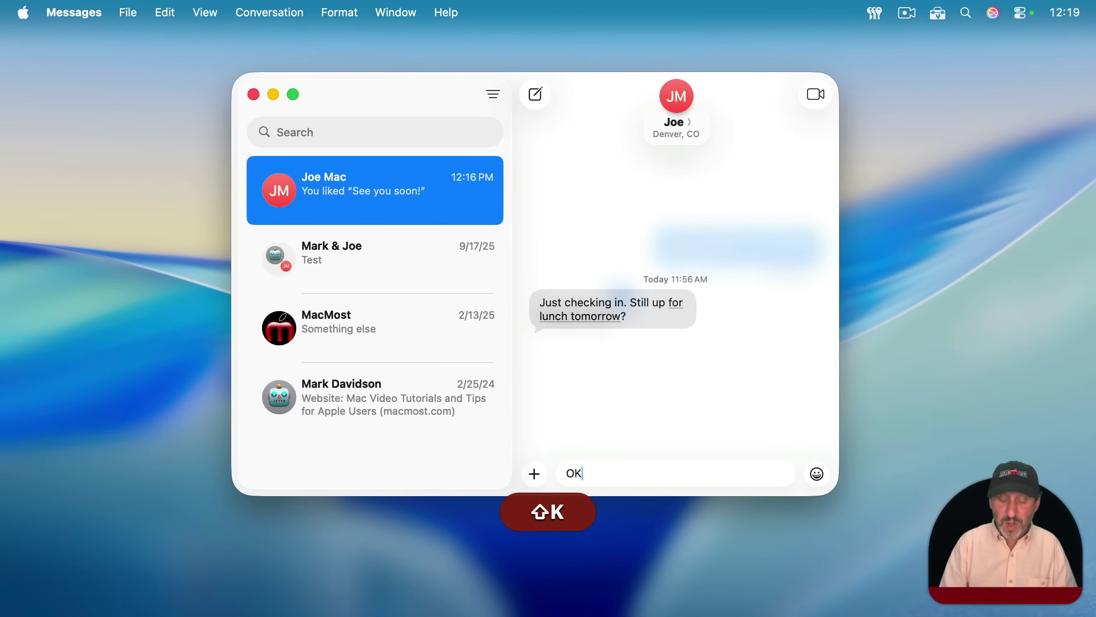
key(Return)
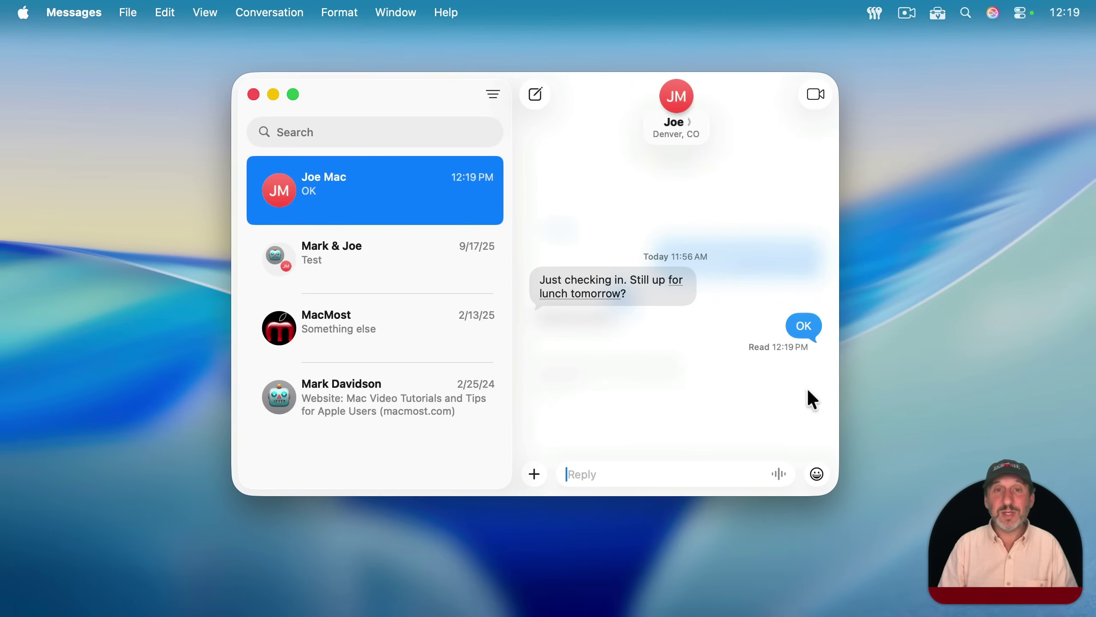
click(376, 201)
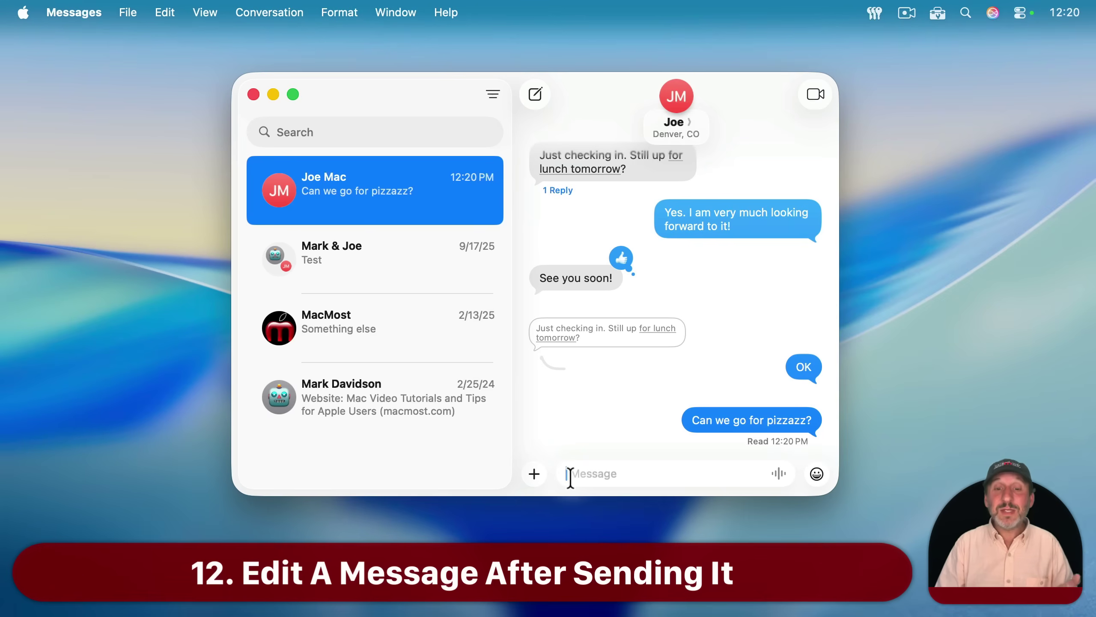
text(I mean pizza)
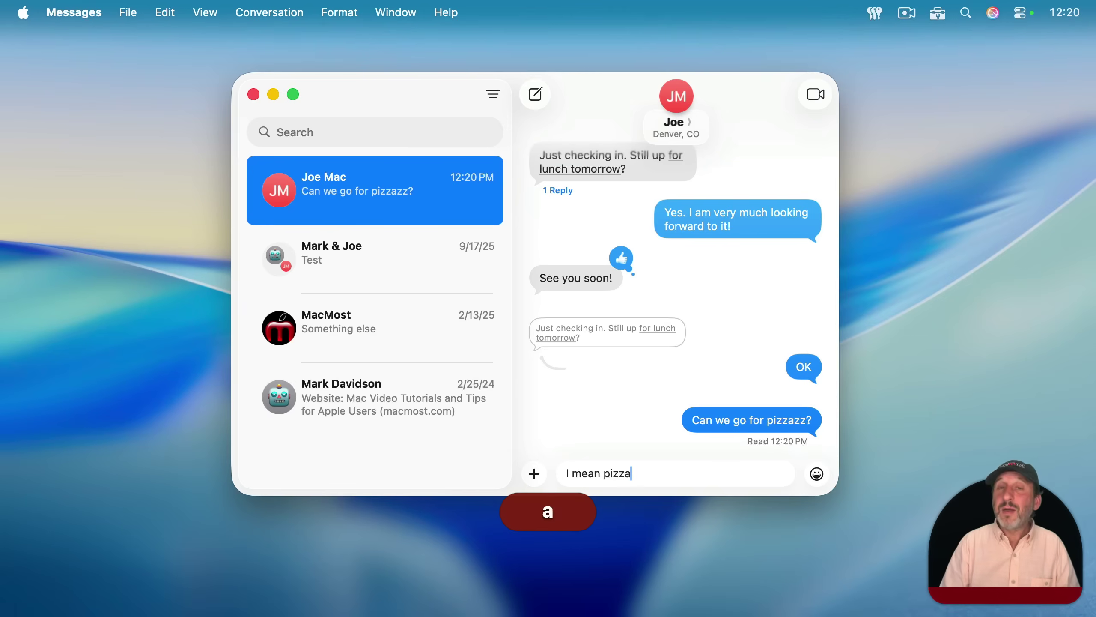
key(super+a)
key(super+BackSpace)
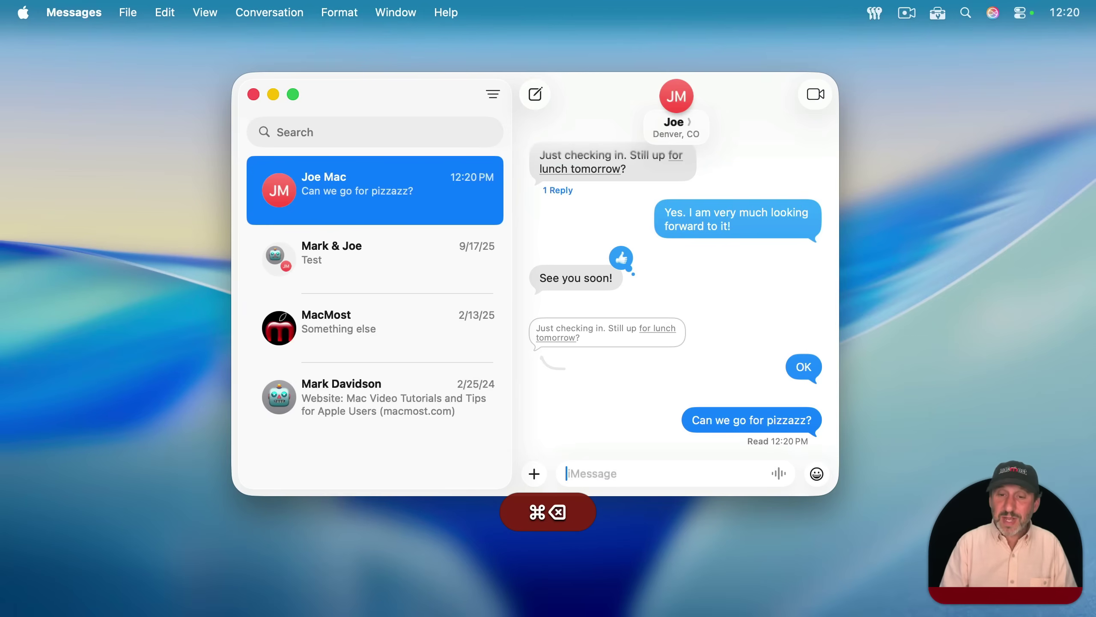
- Edit the sent message "Can we go for pizzazz?" to read "Can we go for pizza?" and show its edit history
right_click(749, 423)
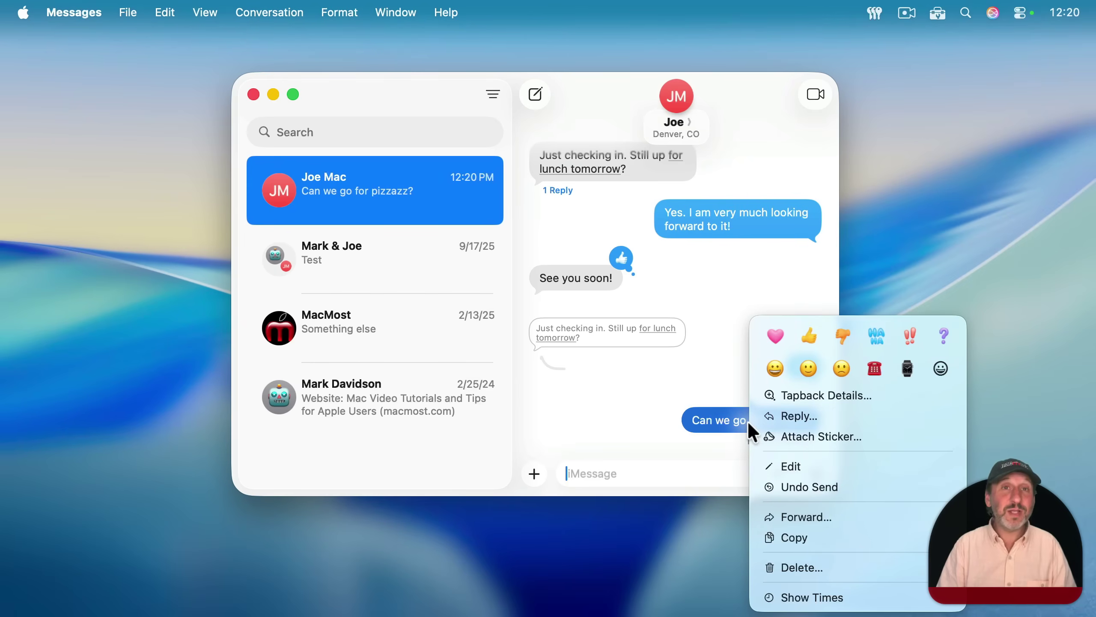
click(783, 467)
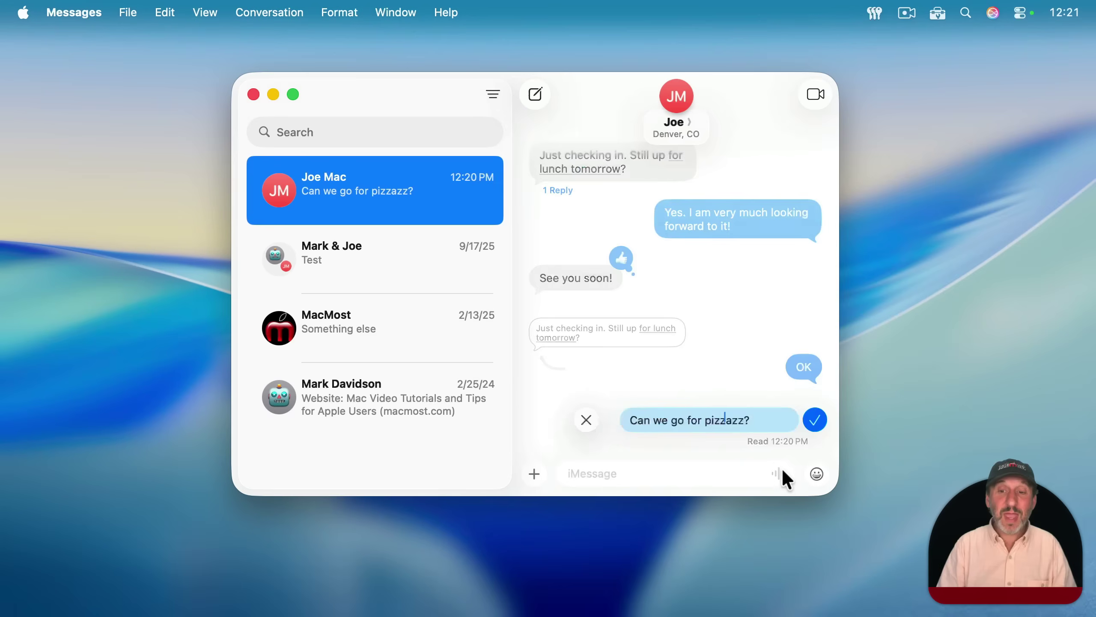
key(BackSpace)
key(BackSpace)
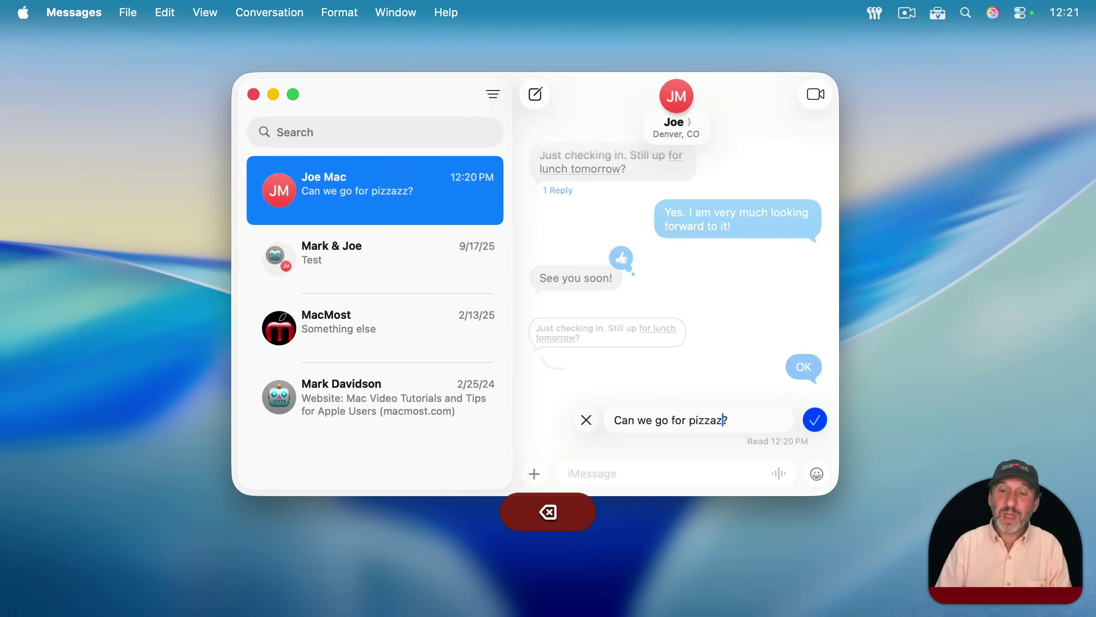
click(811, 426)
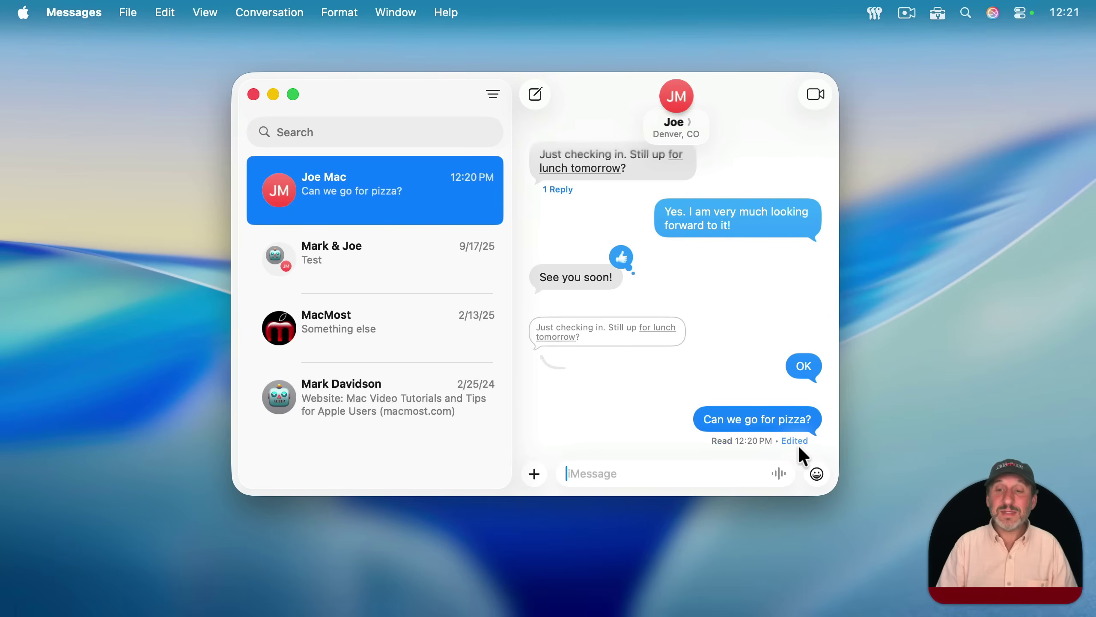
click(794, 441)
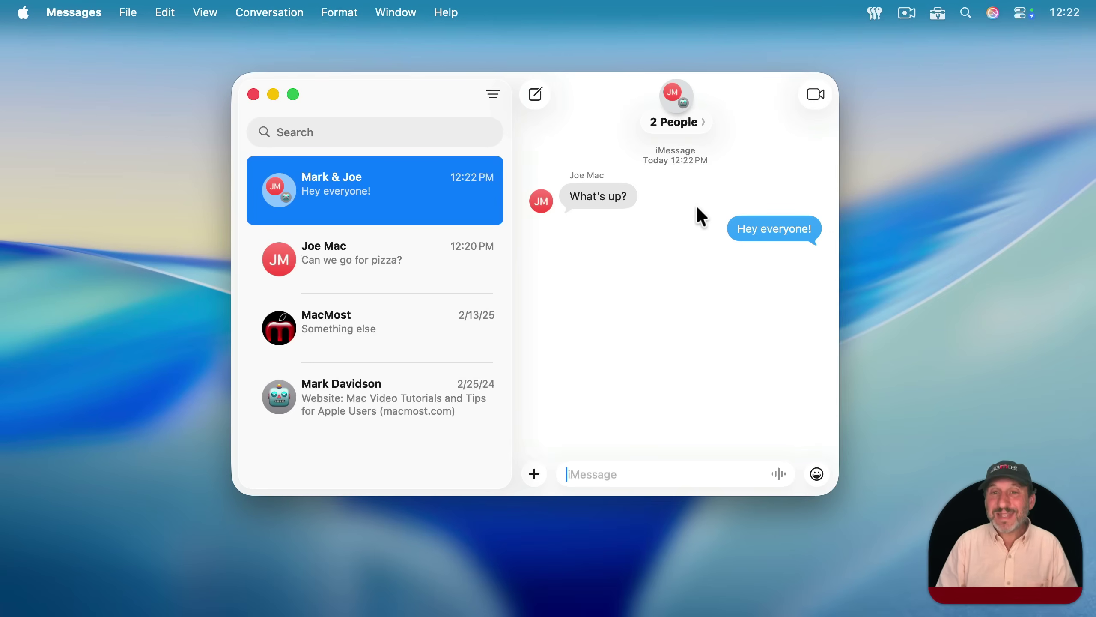
- Turn on Hide Alerts in the details of the two-person group conversation and view the remaining options
click(675, 96)
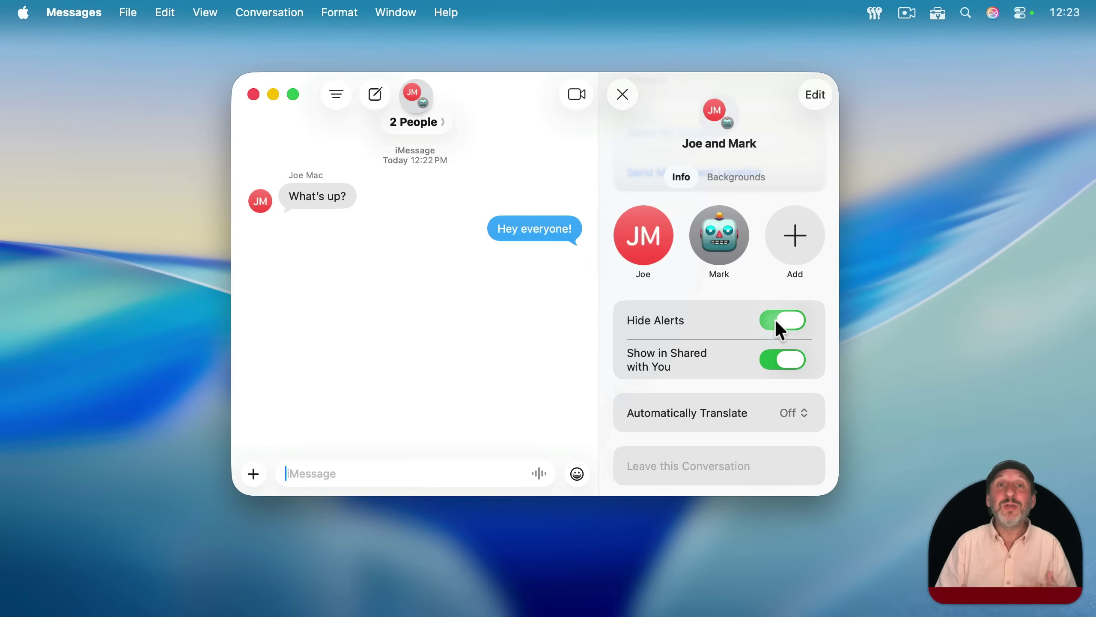
scroll(775, 319, down, 3)
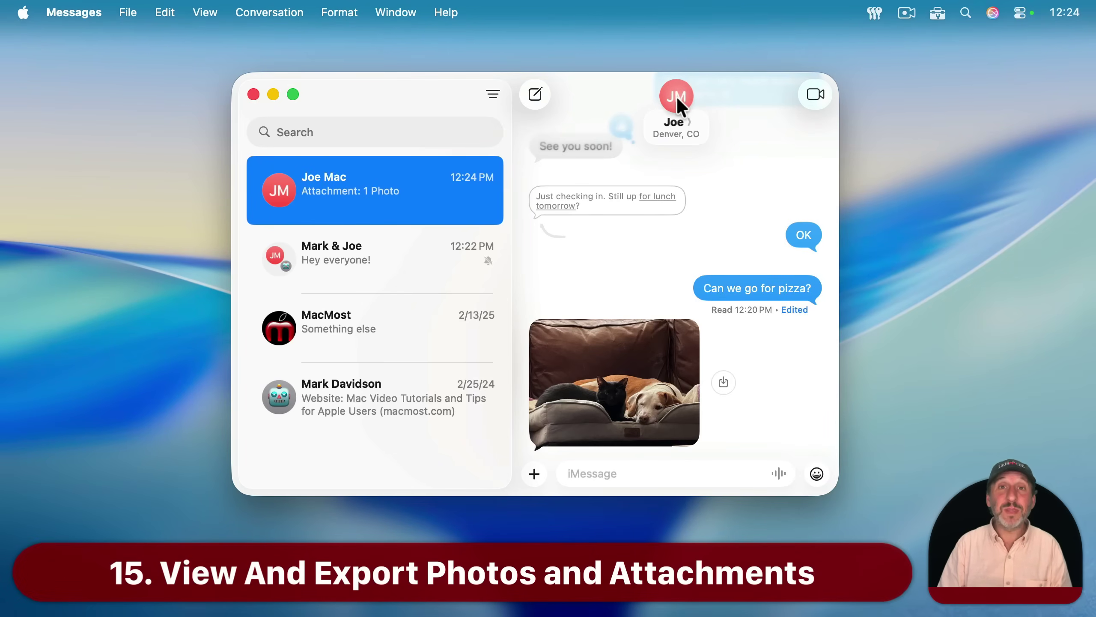
- Show the photos shared in the pizza conversation, try to export the cat-and-dog photo to the desktop, and bring up its actions
click(677, 100)
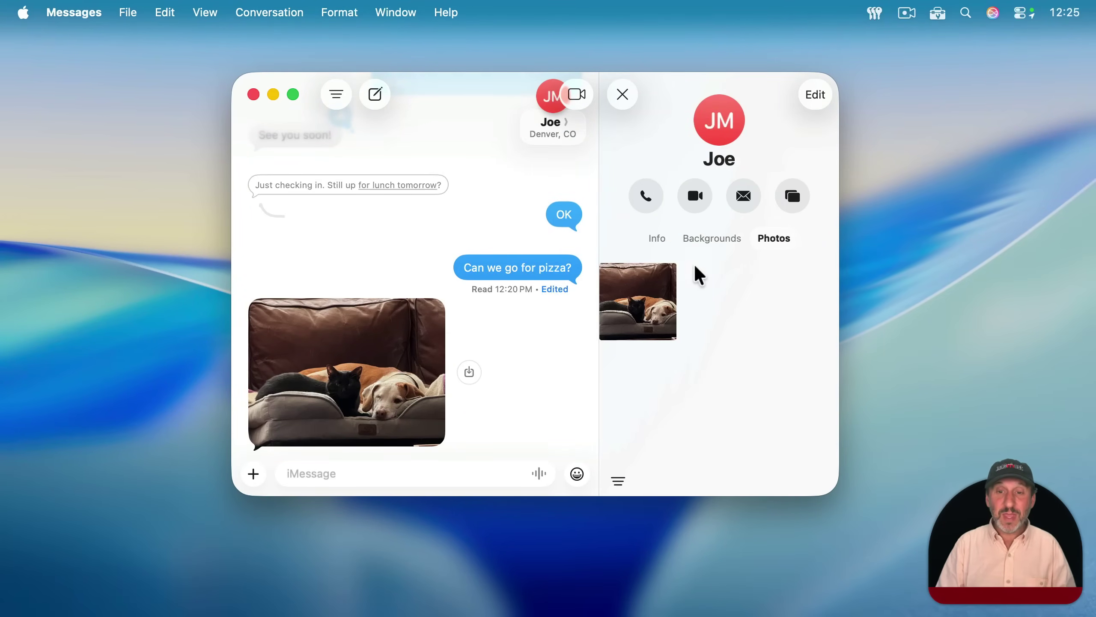
drag(635, 302, 1015, 130)
scroll(635, 276, down, 1)
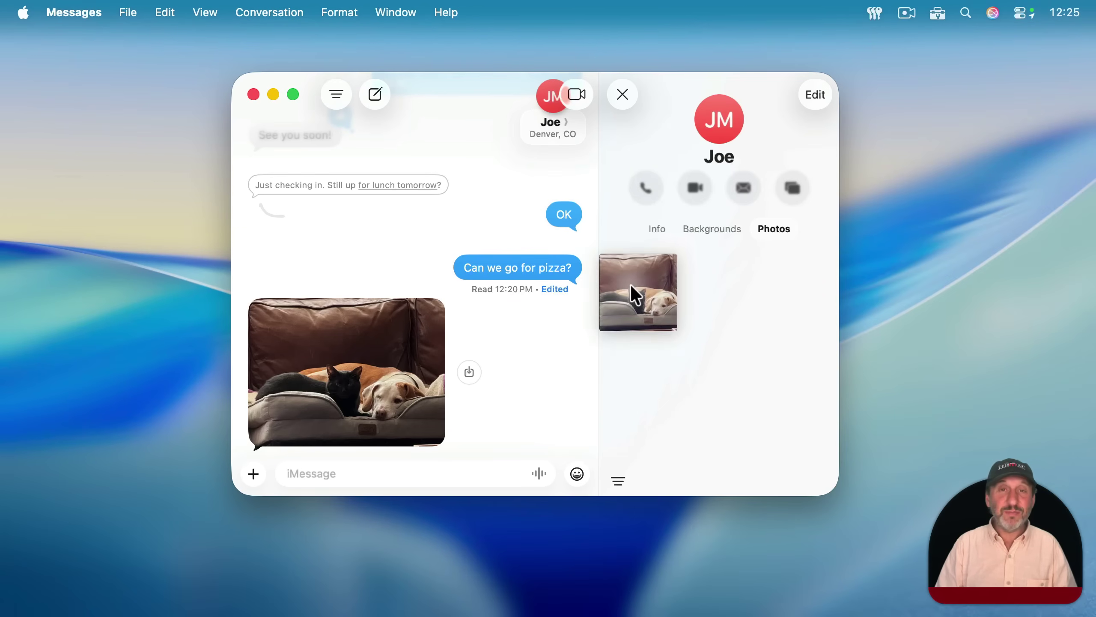
right_click(634, 287)
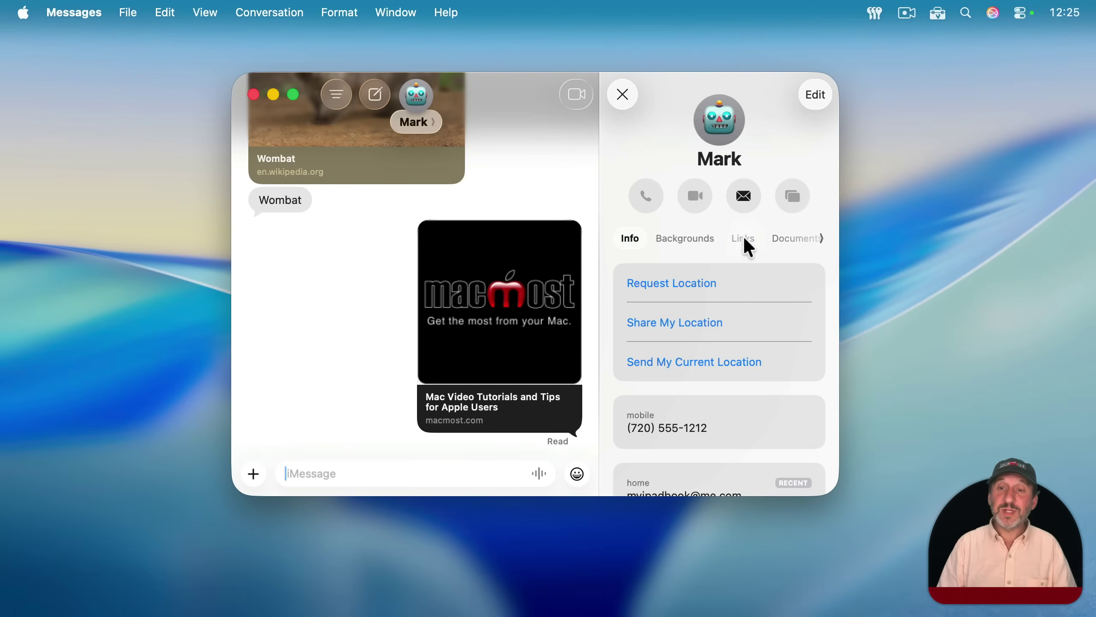
- Review the links and documents shared in the conversation with the robot-avatar contact, and inspect the actions available for the "Ideas" document
click(744, 239)
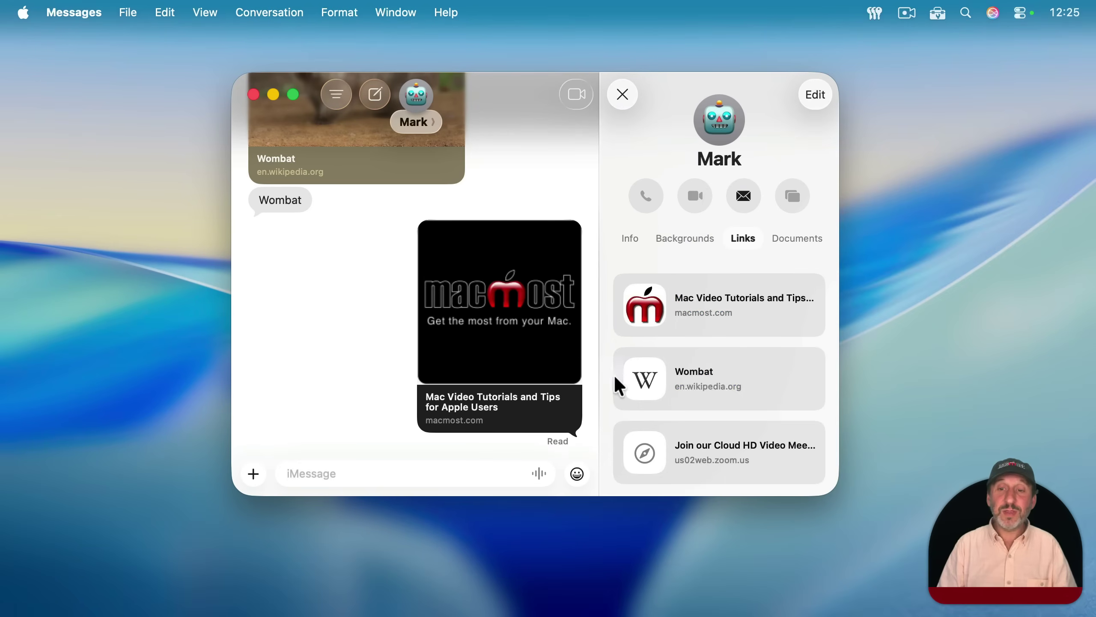
click(790, 240)
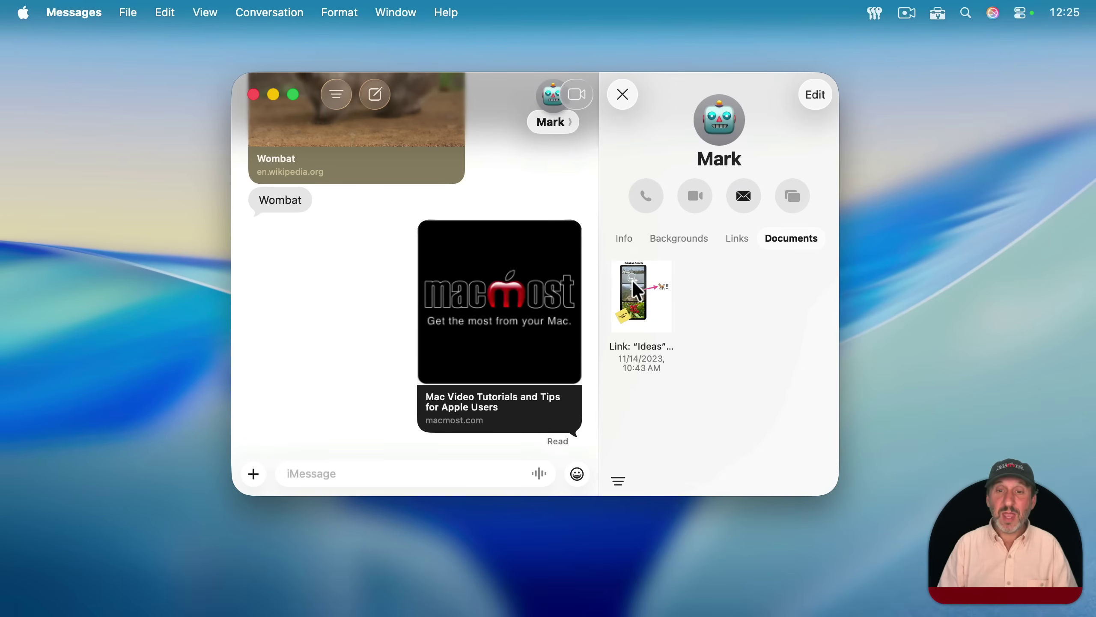
mouse_move(638, 291)
mouse_down()
mouse_move(998, 186)
mouse_move(686, 289)
mouse_move(652, 286)
mouse_up()
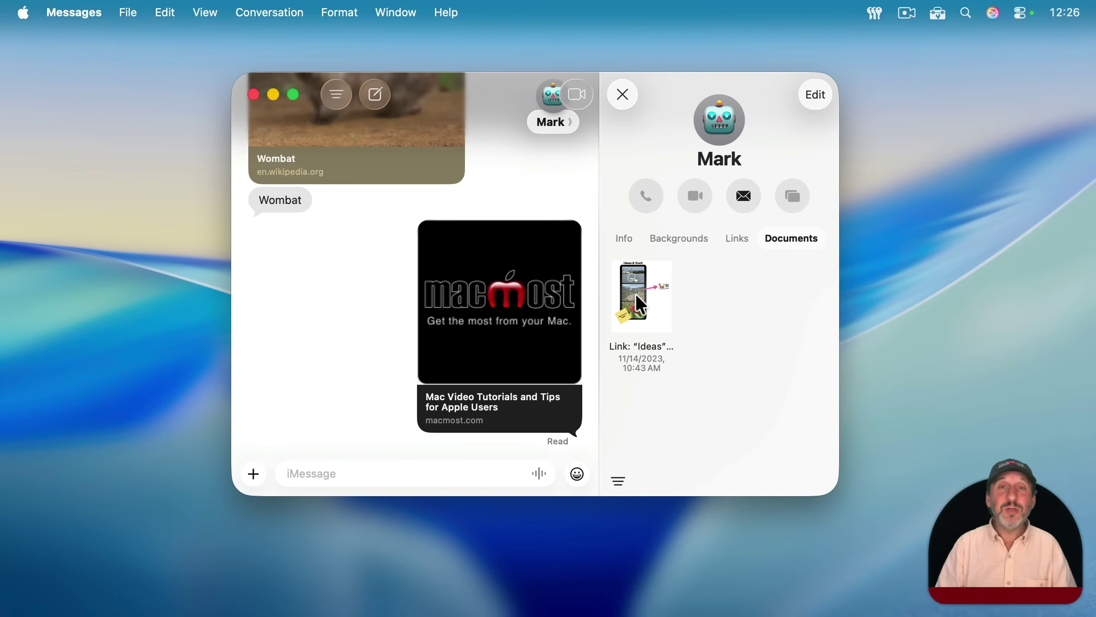
right_click(640, 305)
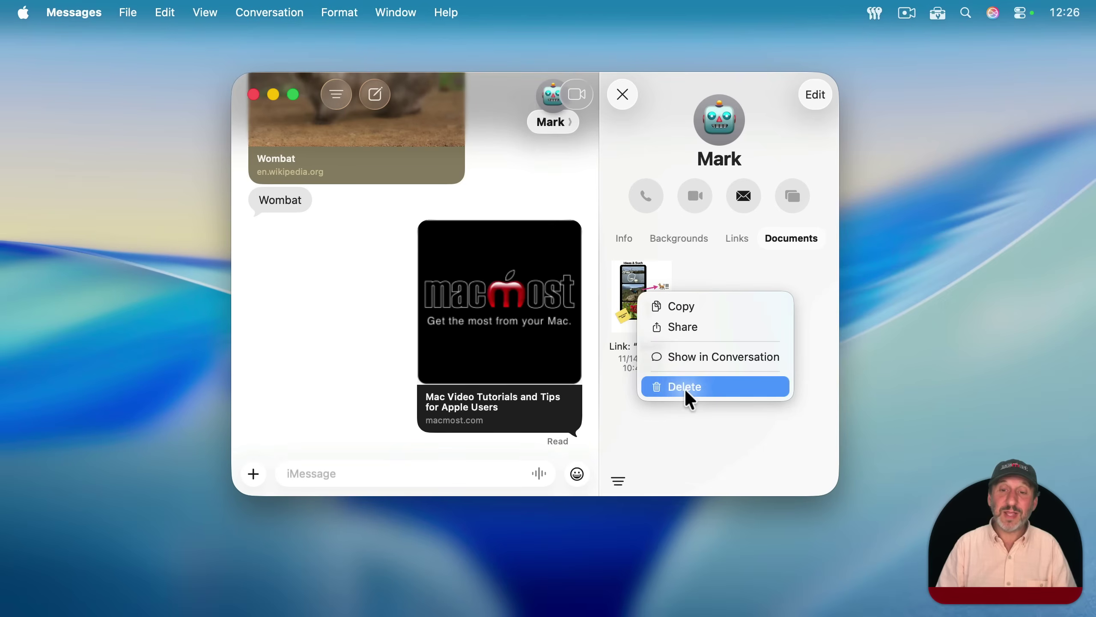
click(744, 287)
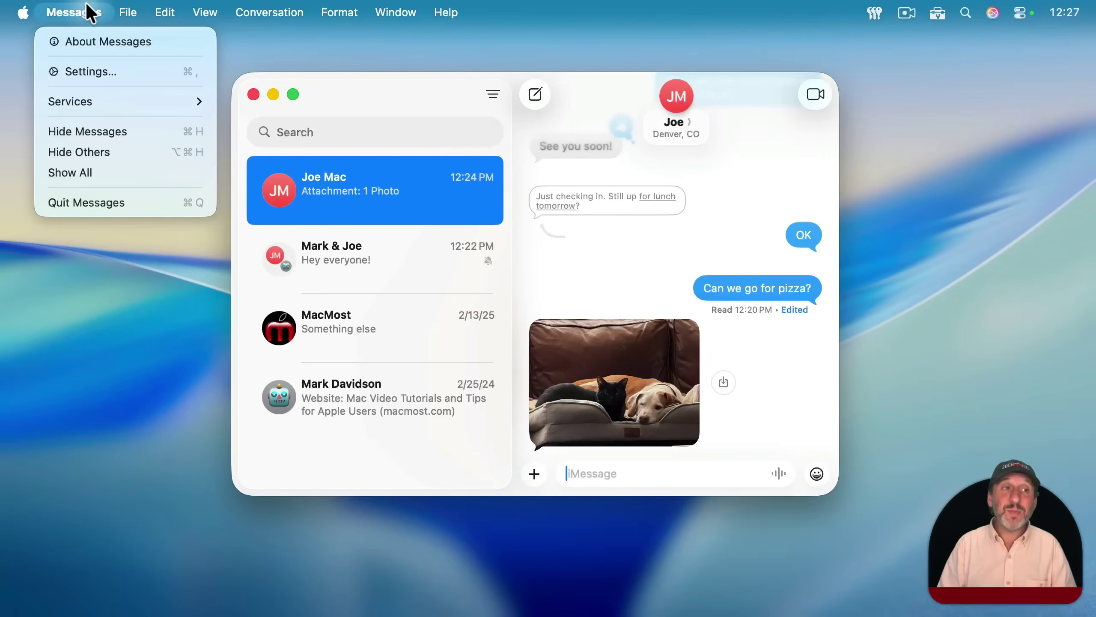
- Examine the Send read receipts option in the iMessage settings and look through the options in individual conversation details
click(93, 74)
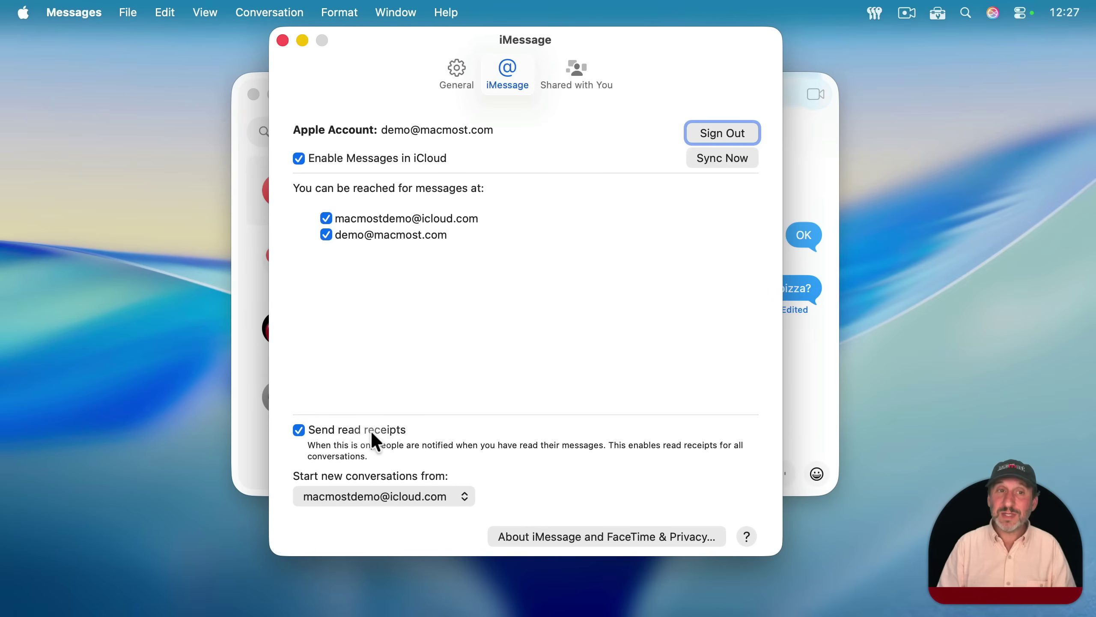
click(283, 39)
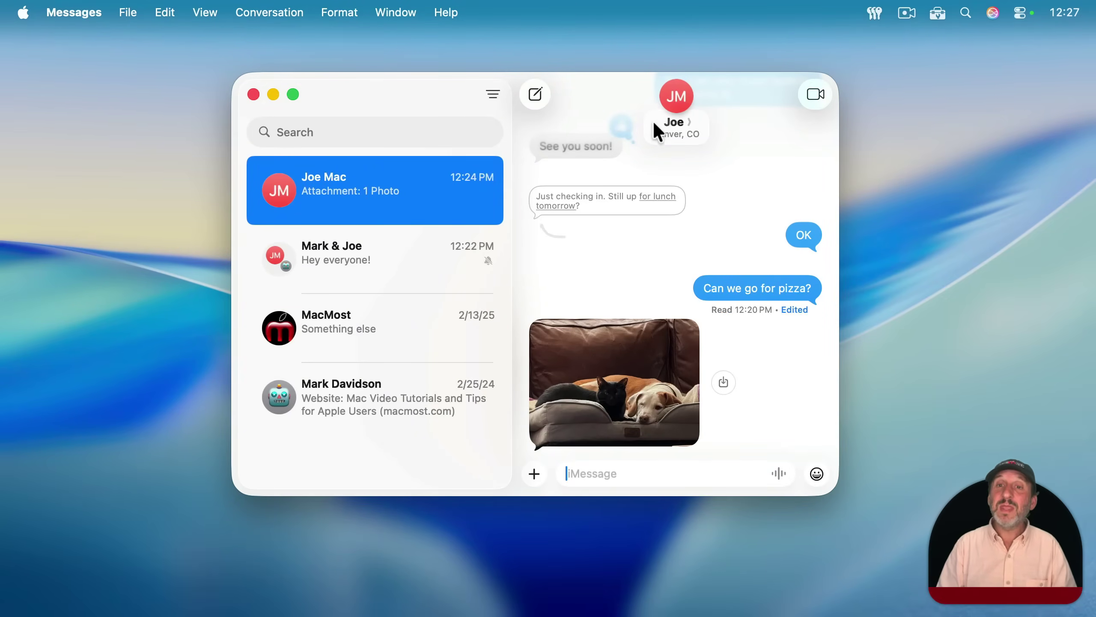
click(673, 102)
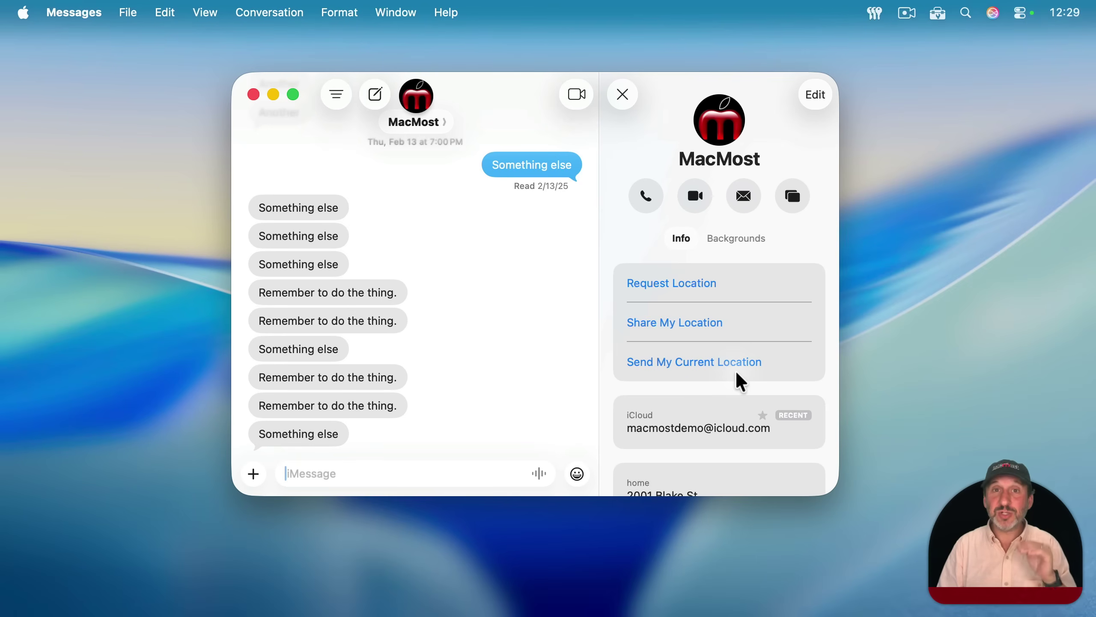
scroll(741, 382, down, 10)
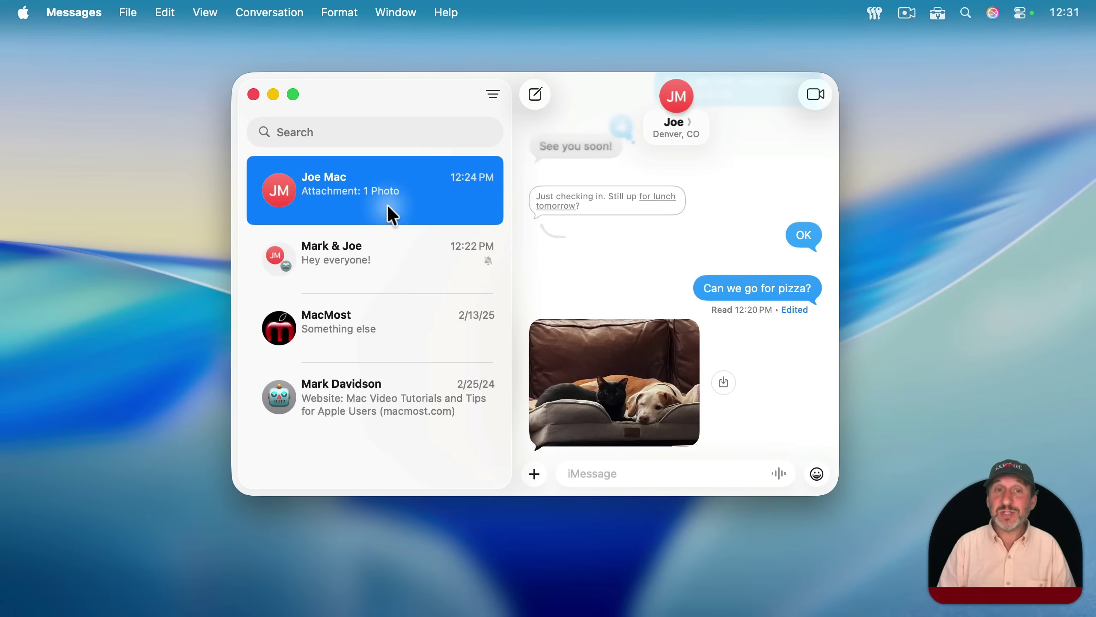
- Open the photo conversation and the group conversation in separate windows and arrange both alongside the main window
double_click(316, 185)
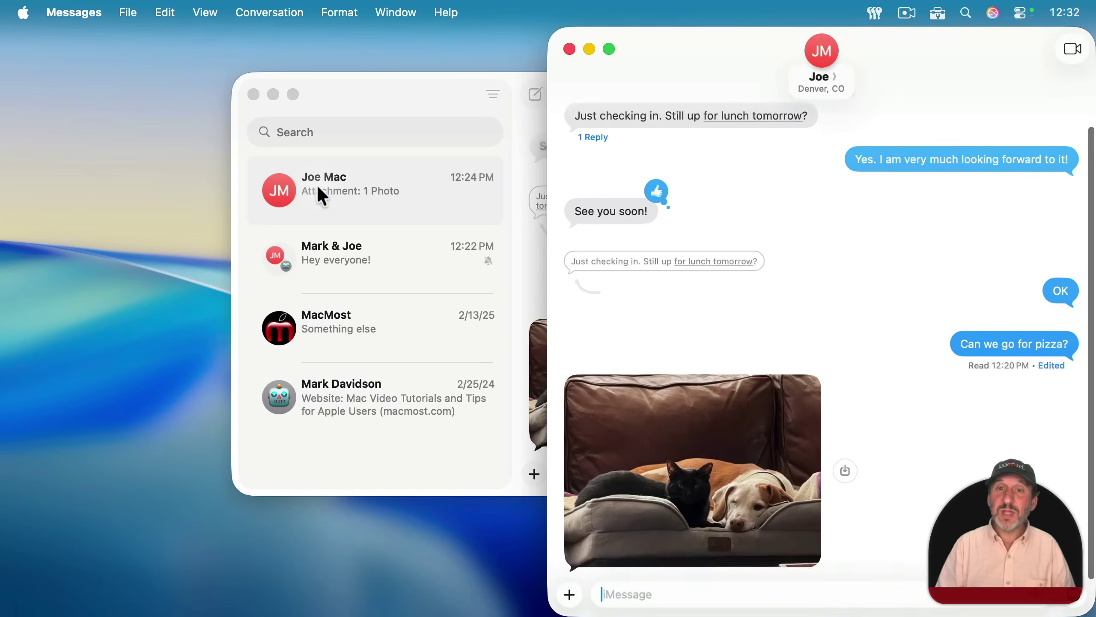
double_click(716, 38)
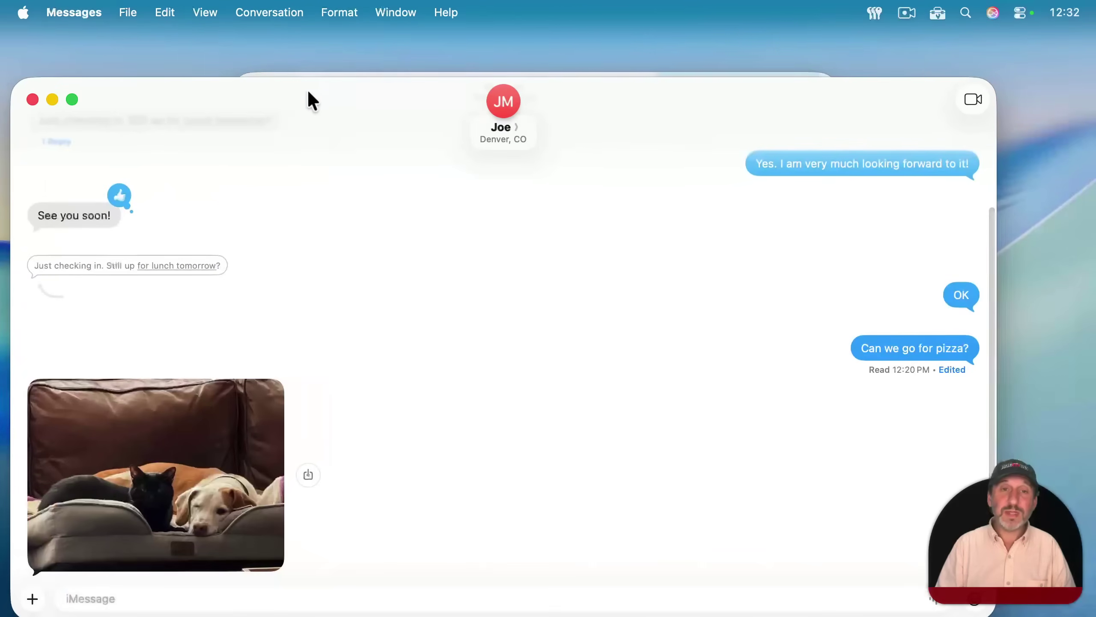
drag(989, 75, 289, 85)
click(442, 89)
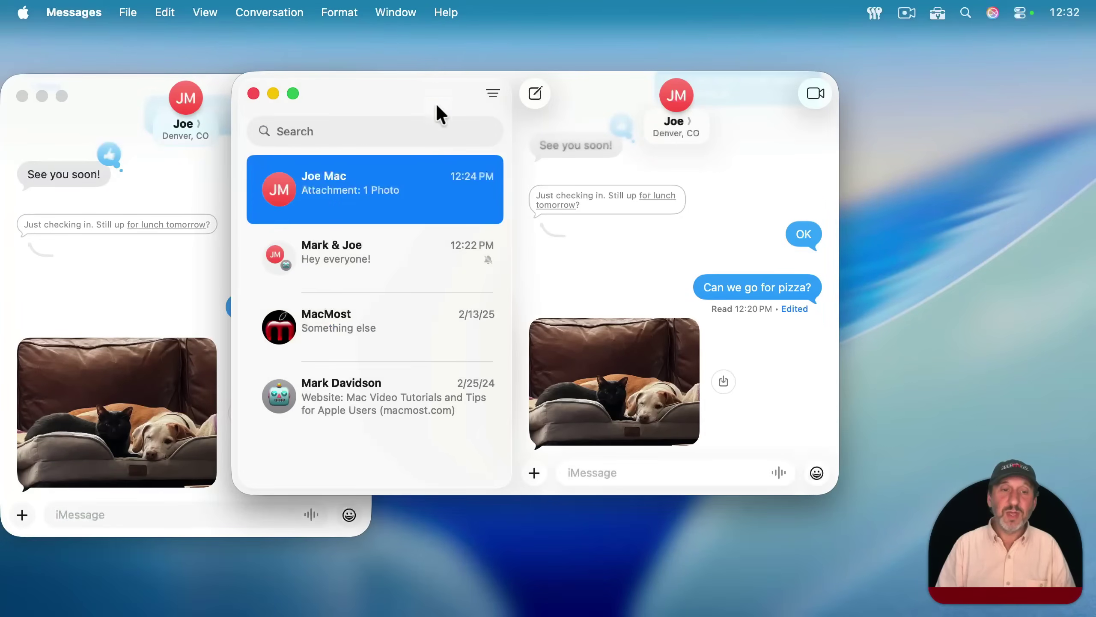
double_click(330, 252)
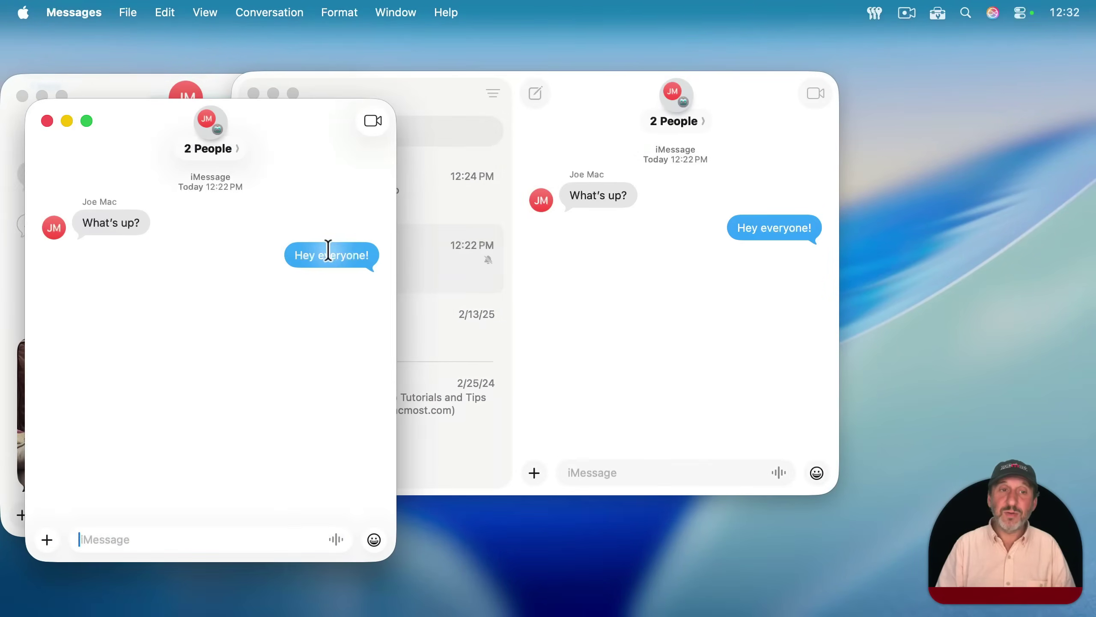
drag(282, 108, 727, 25)
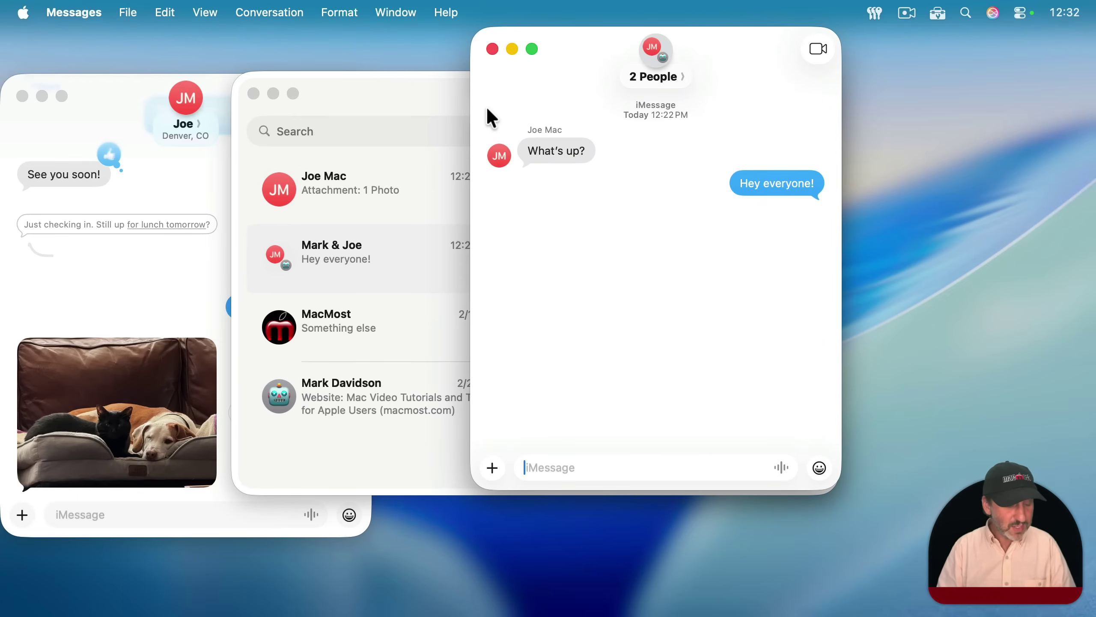
- Cycle through the open conversation windows, show them all side by side, and pick the one-on-one conversation window
key(super)
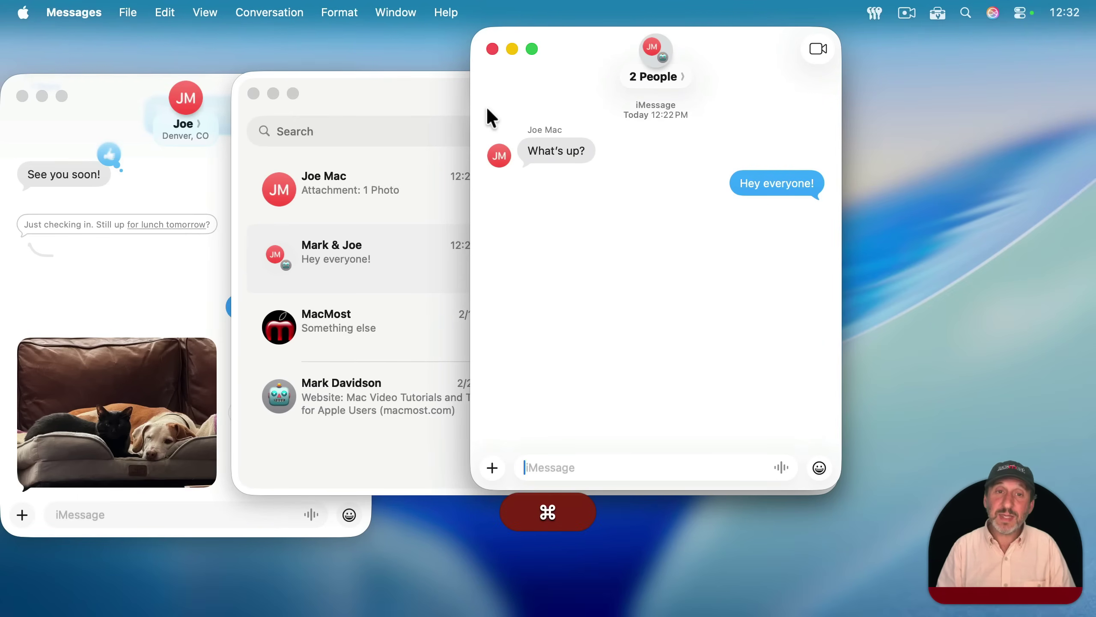
key(super+grave)
key(super+grave)
key(super+grave)
key(super+grave)
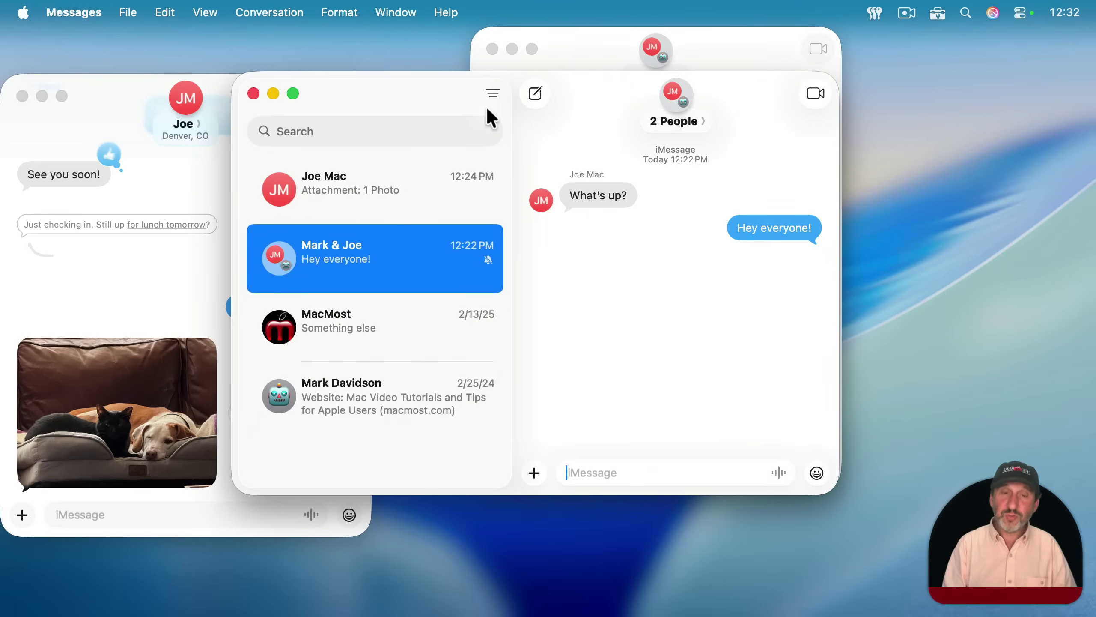
key(ctrl)
key(ctrl+Down)
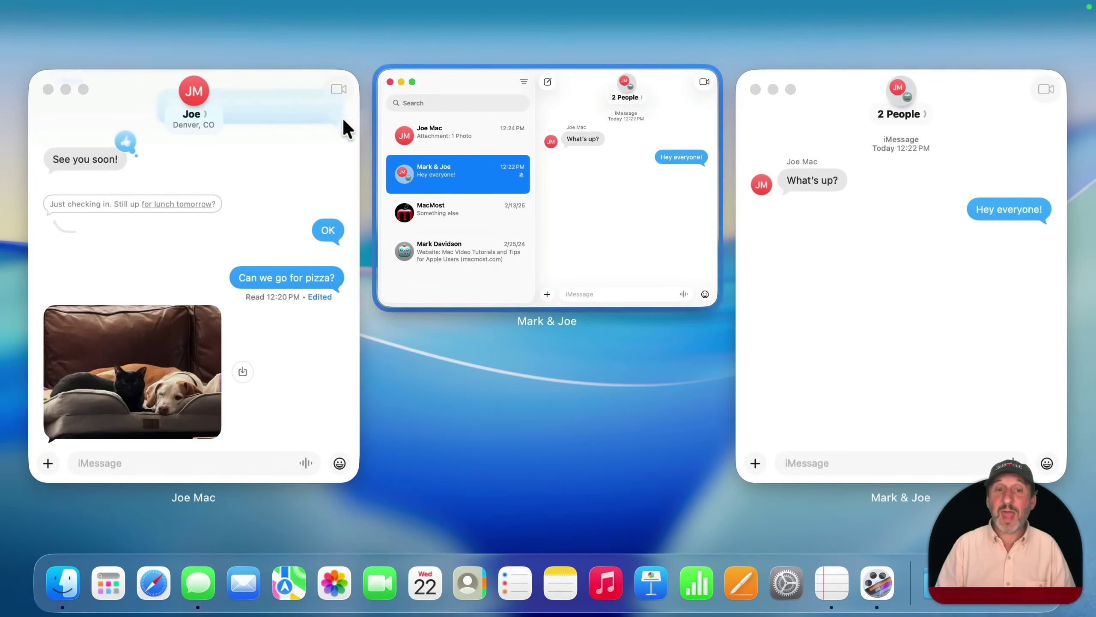
click(305, 139)
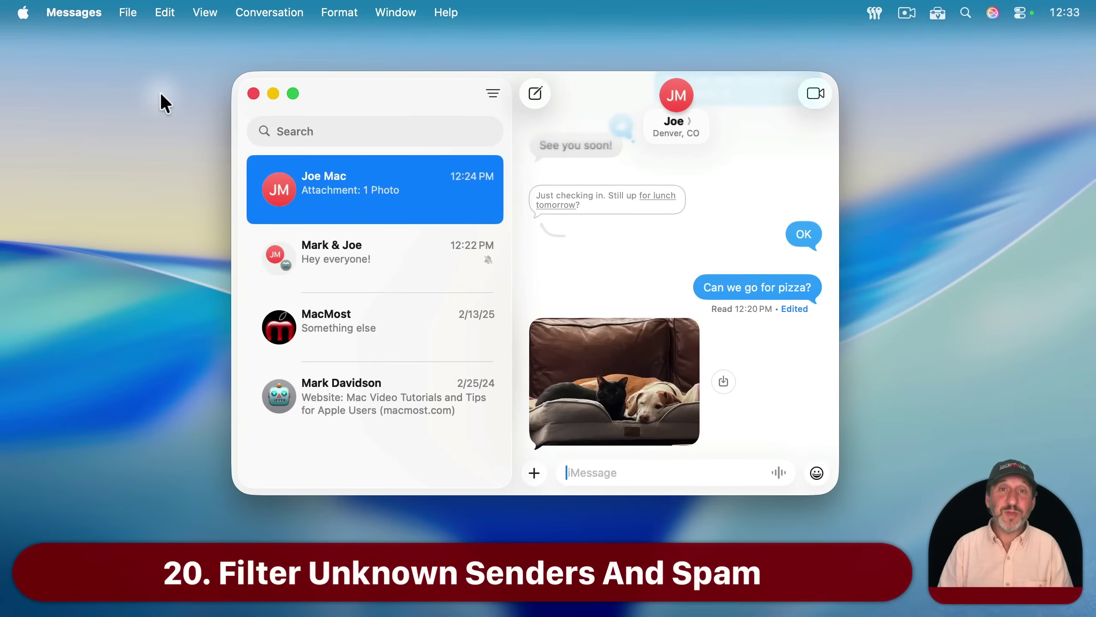
- Turn on Screen unknown senders with Filter spam enabled in the General settings, and show the conversation filter choices
click(78, 13)
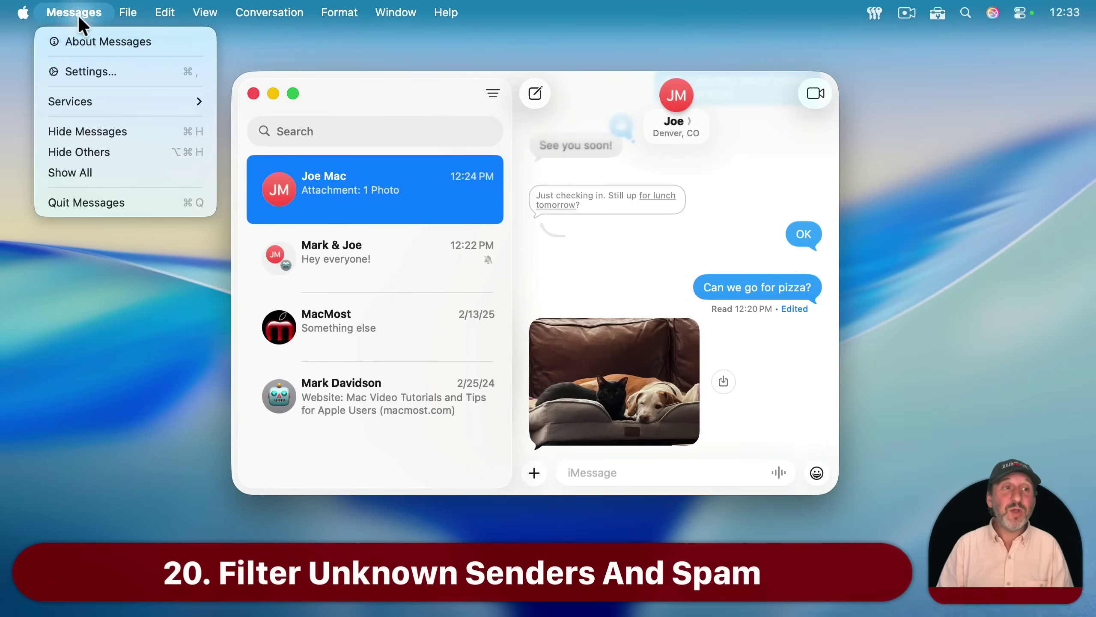
click(86, 62)
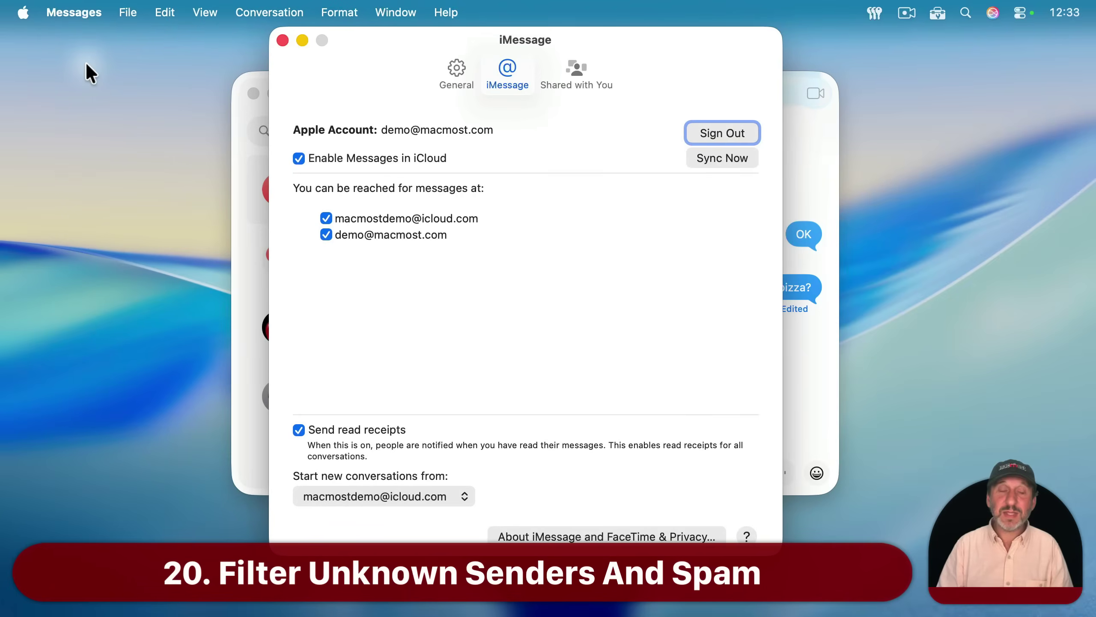
click(455, 73)
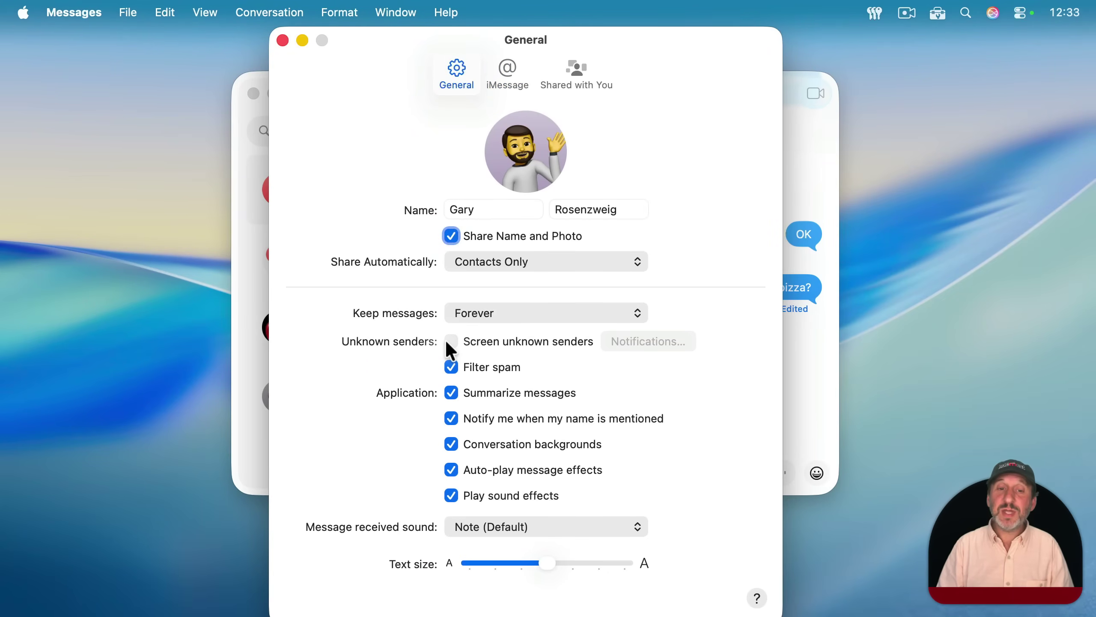
click(503, 342)
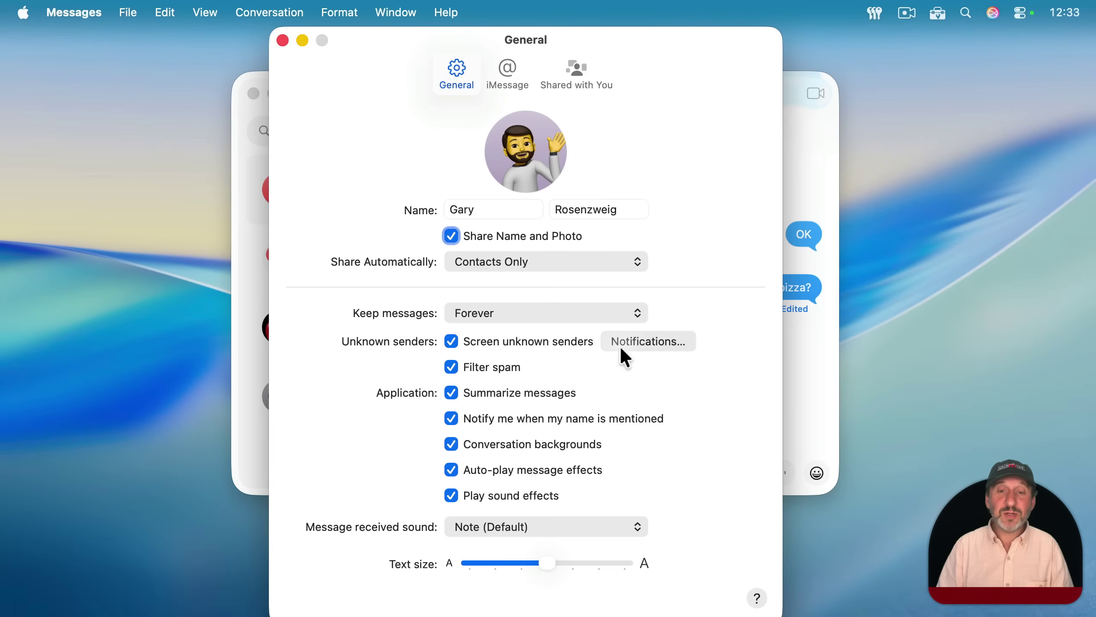
click(450, 368)
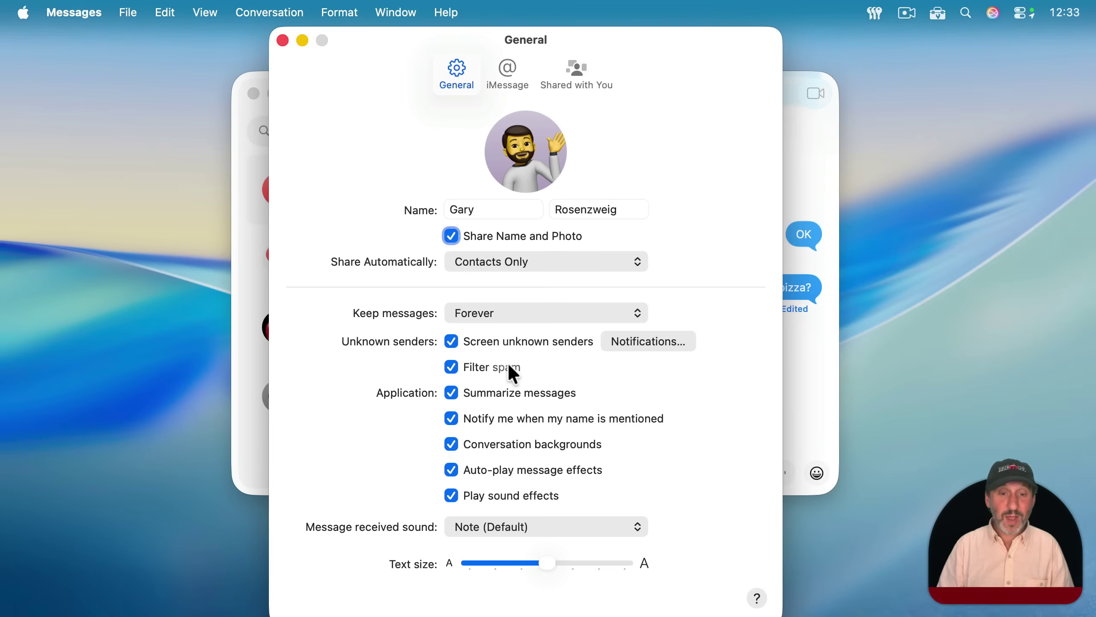
click(280, 38)
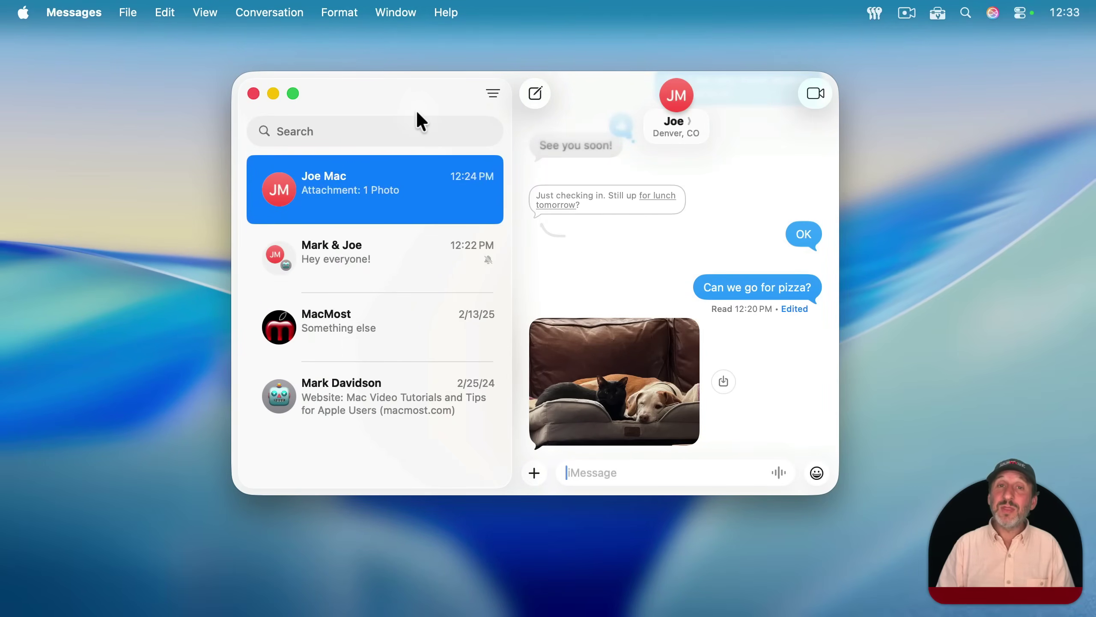
click(493, 94)
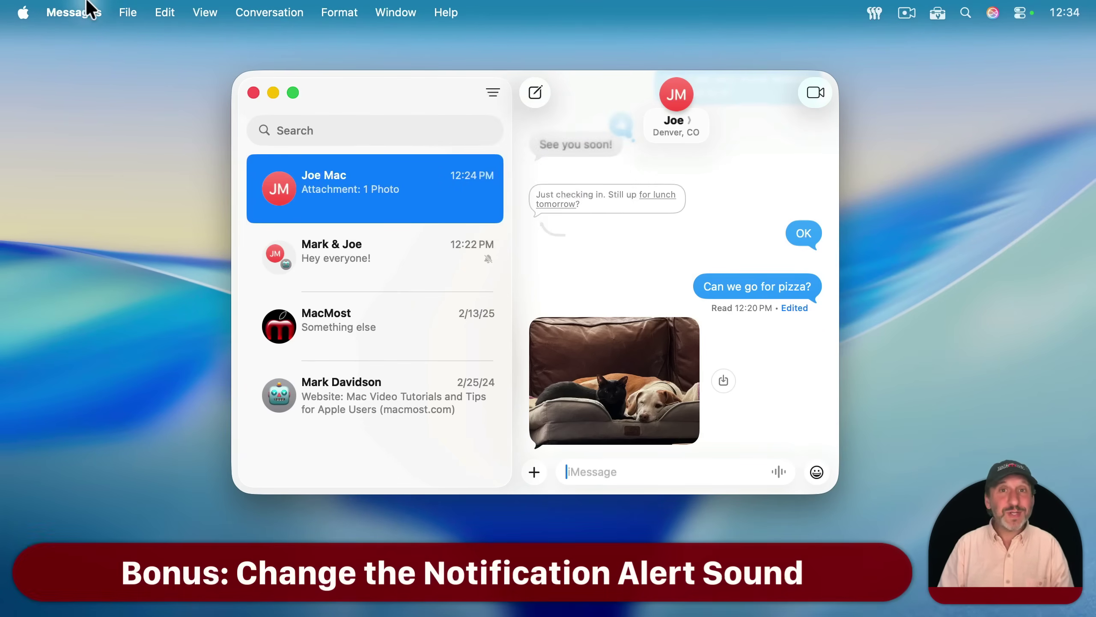
- View the Message received sound choices in the General settings, and close the settings without picking a sound
click(83, 9)
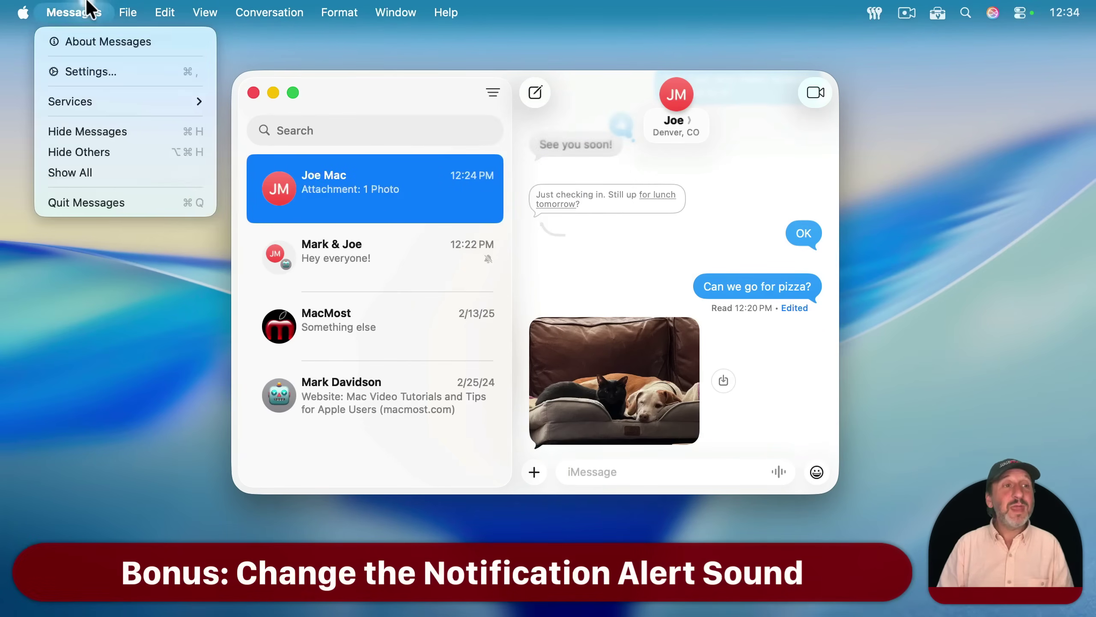
click(97, 69)
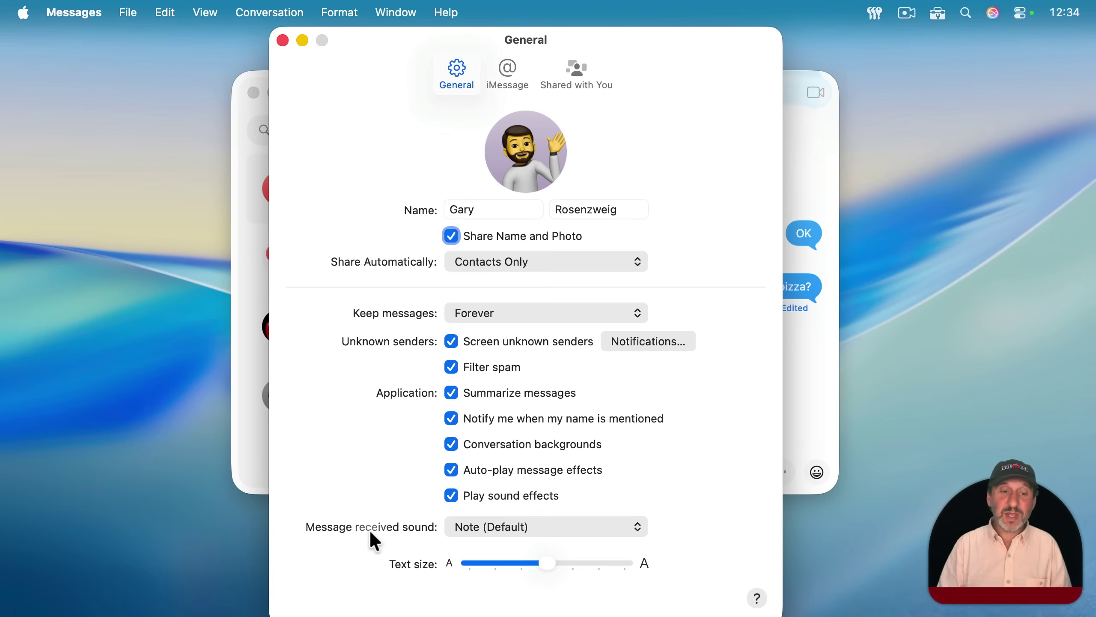
click(495, 529)
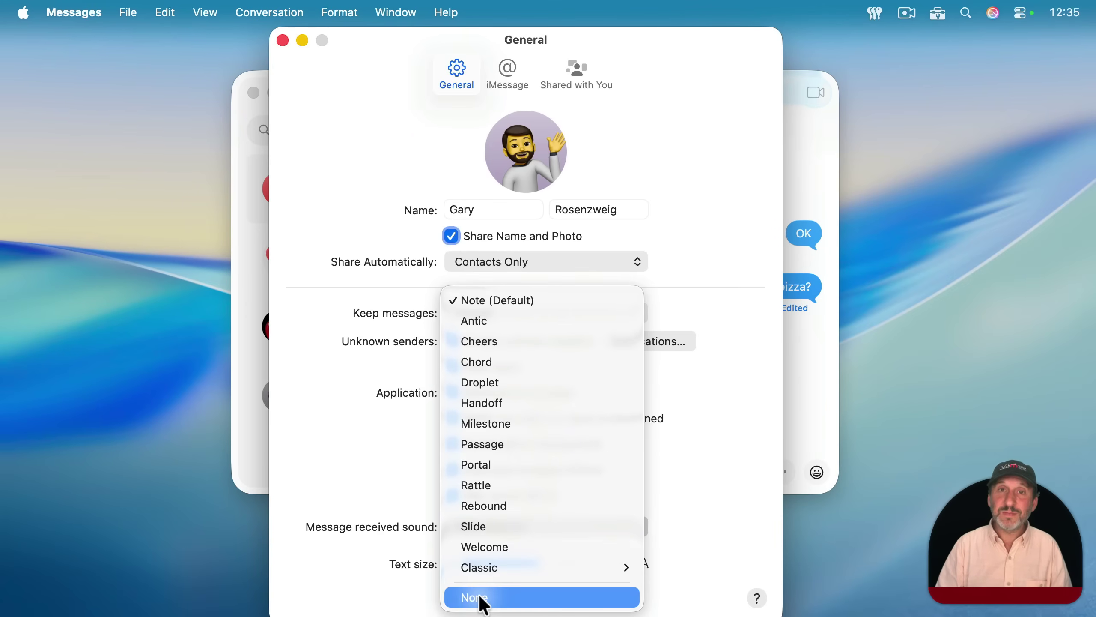
key(Escape)
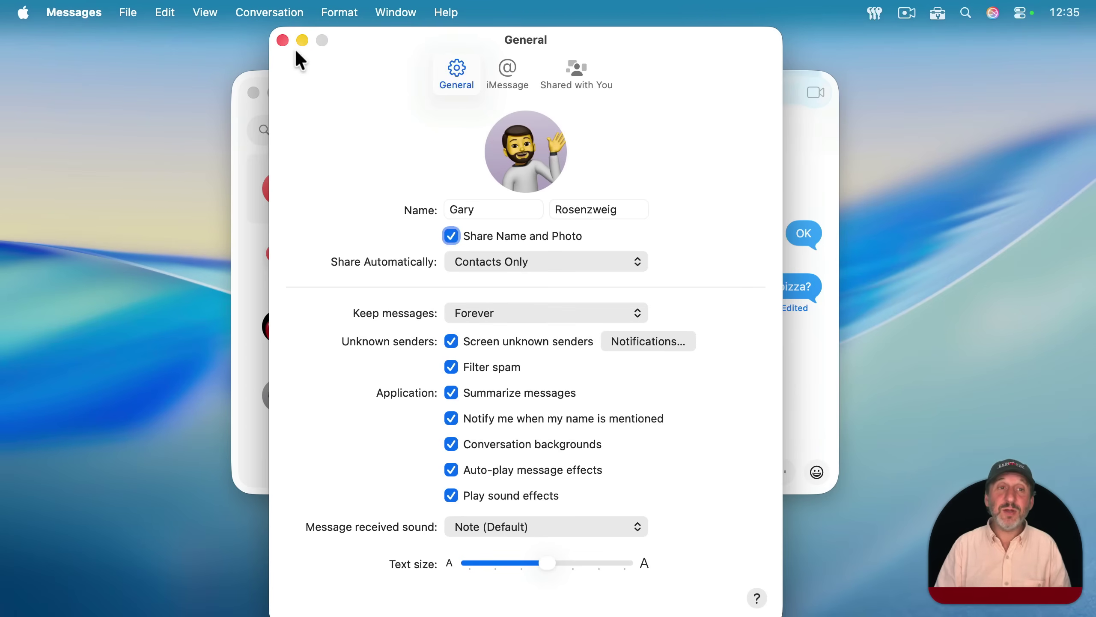
click(283, 40)
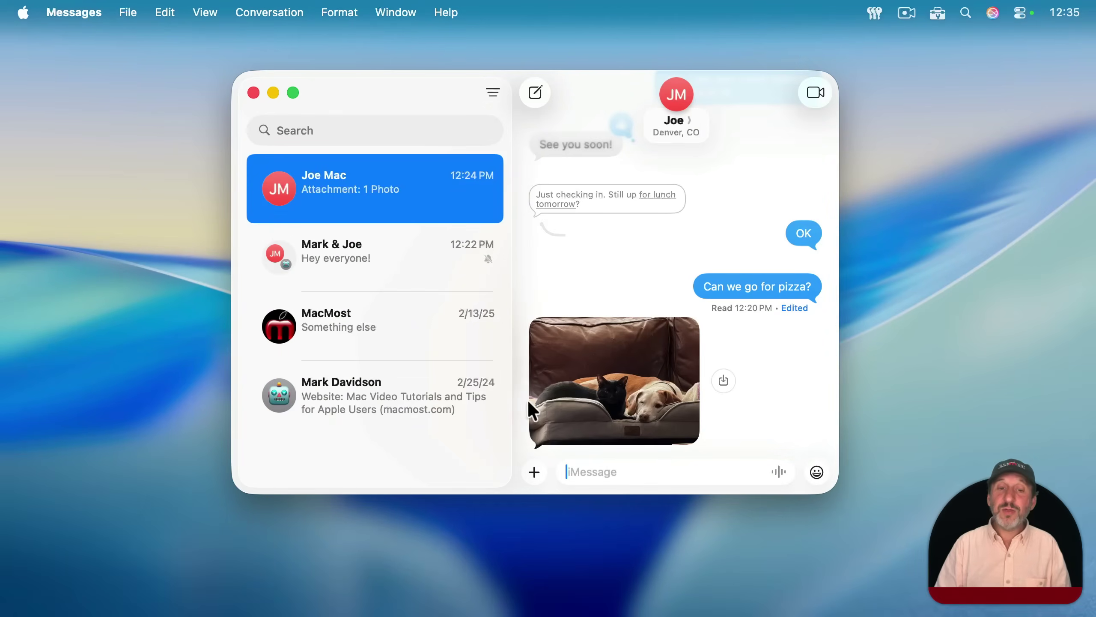
- Look over the items that can be added to a message and the available text formatting and effects commands
click(535, 473)
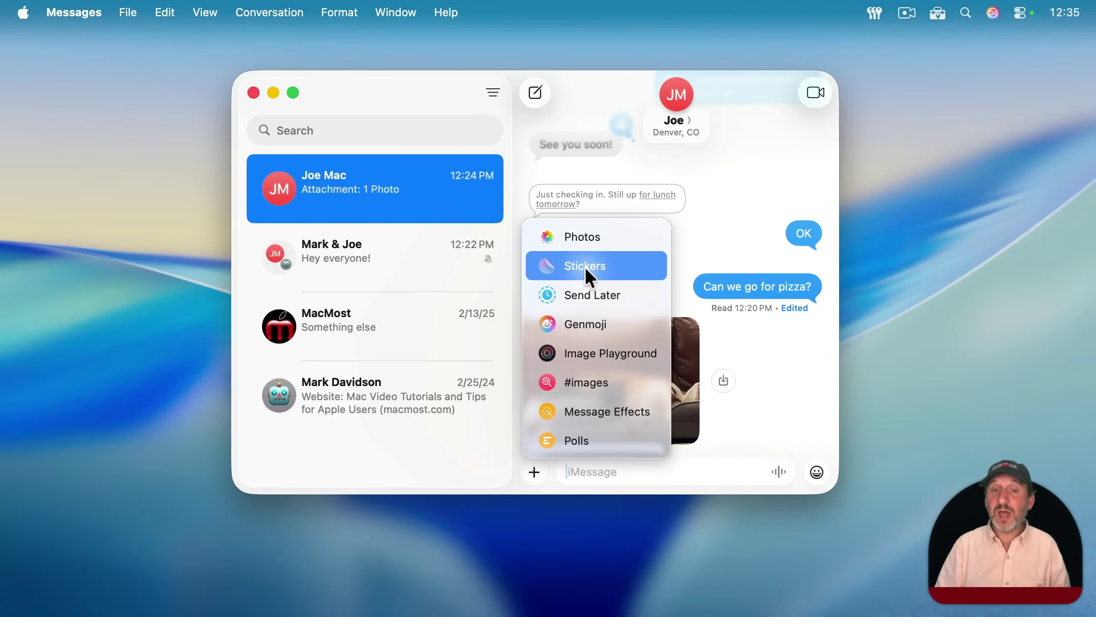
key(Escape)
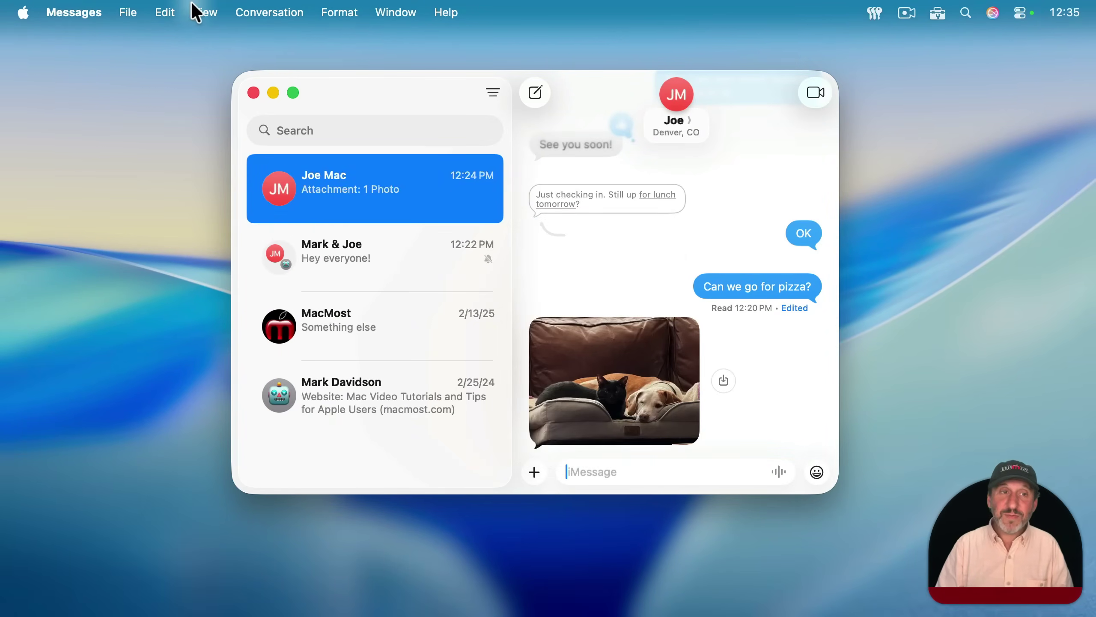
click(195, 9)
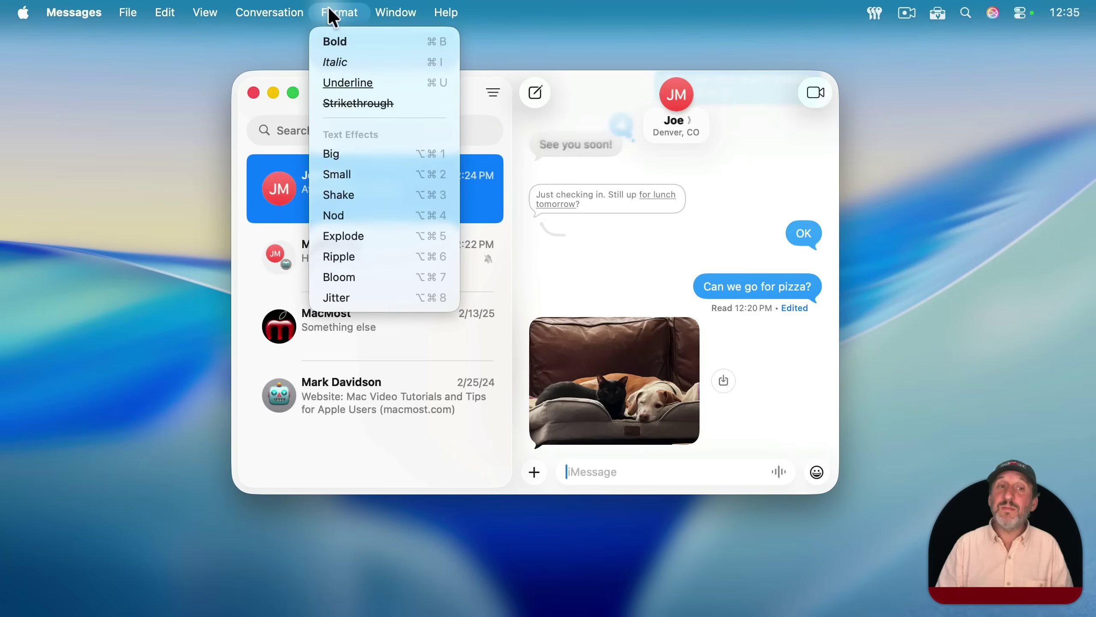